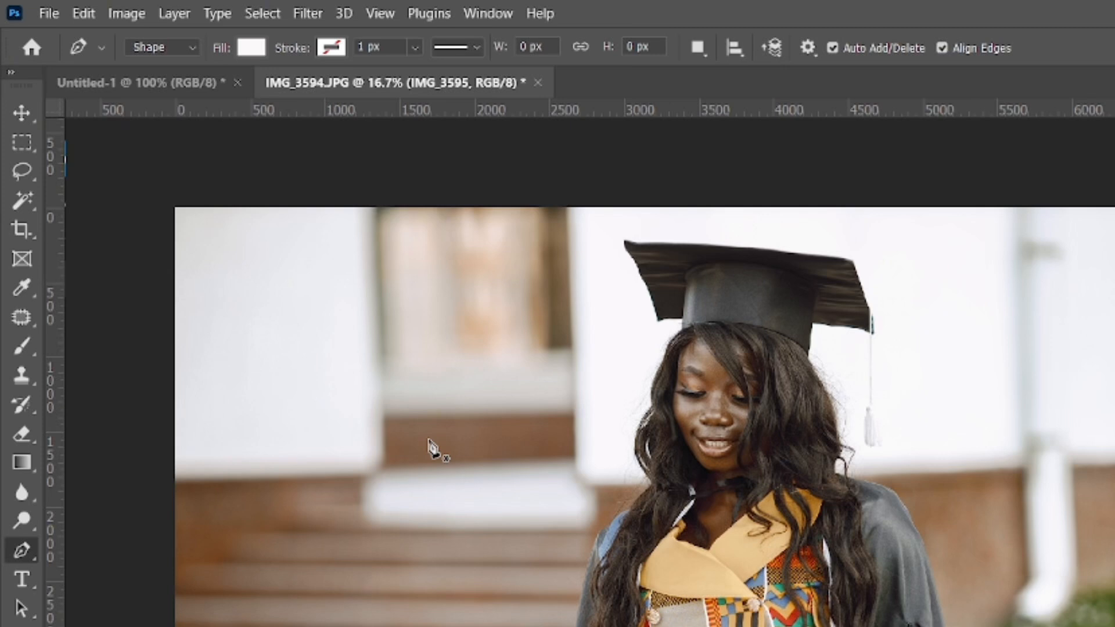
# - Draw a closed four-point Pen shape, about 1518 by 1937 px, over the white wall panel beside the window
pyautogui.click(167, 480)
pyautogui.click(377, 468)
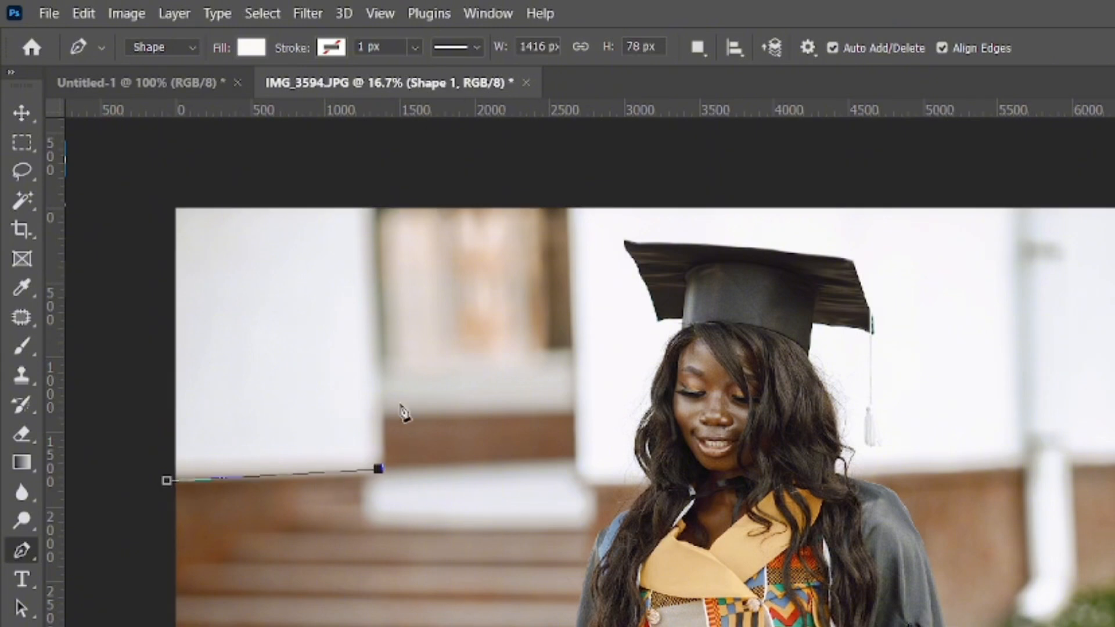
pyautogui.click(379, 204)
pyautogui.click(152, 191)
pyautogui.click(166, 481)
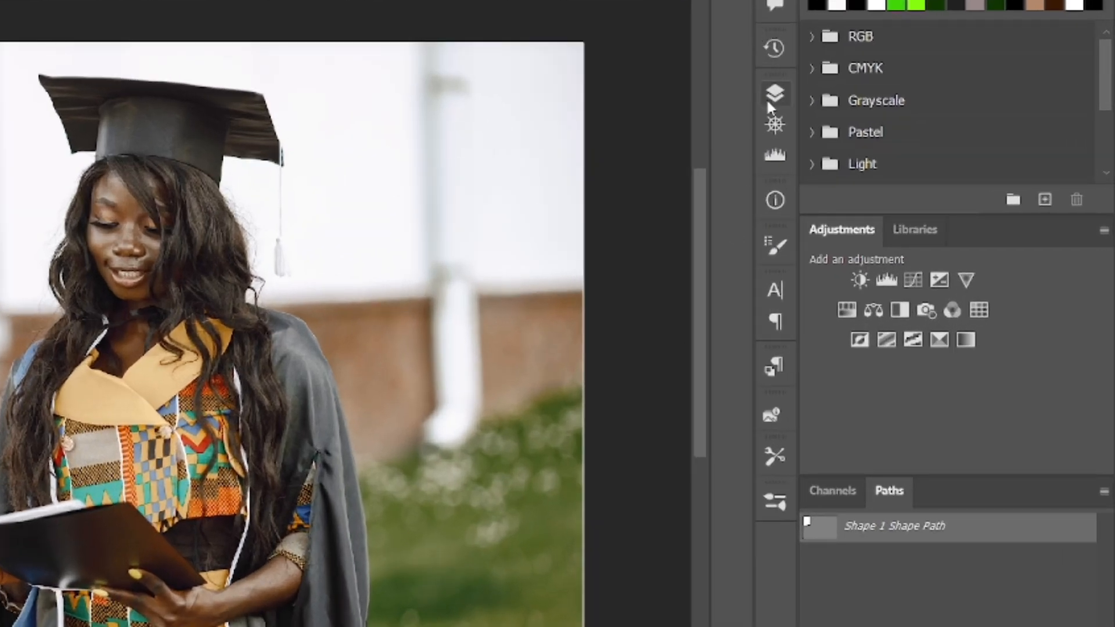
# - Display the layer list and toggle the Shape 1 layer's visibility off and on
pyautogui.click(774, 94)
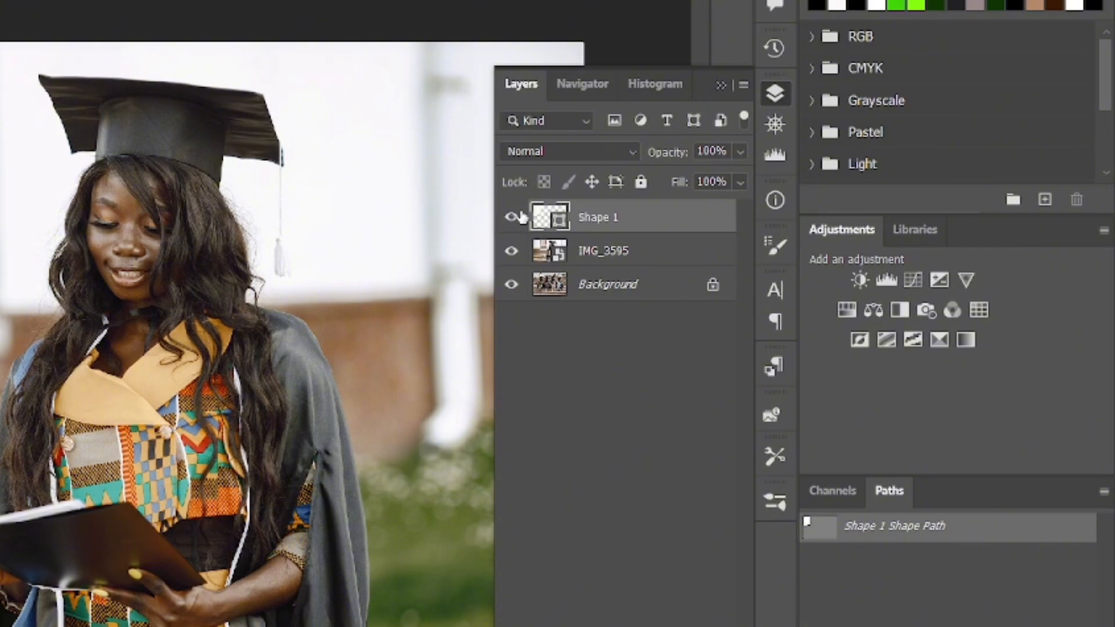
pyautogui.click(505, 222)
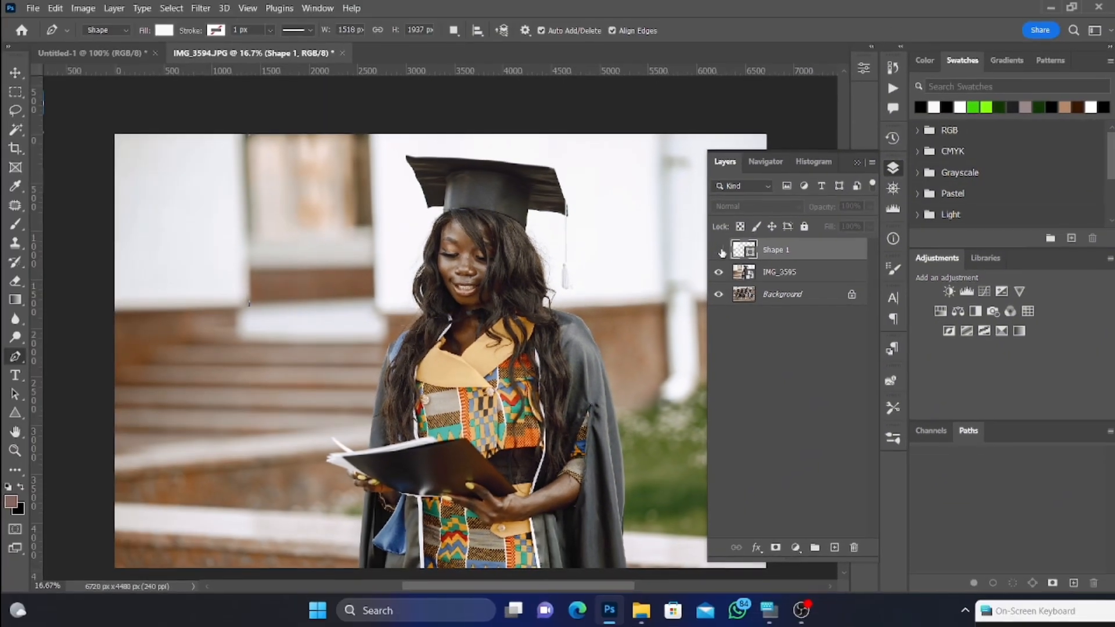
pyautogui.click(511, 217)
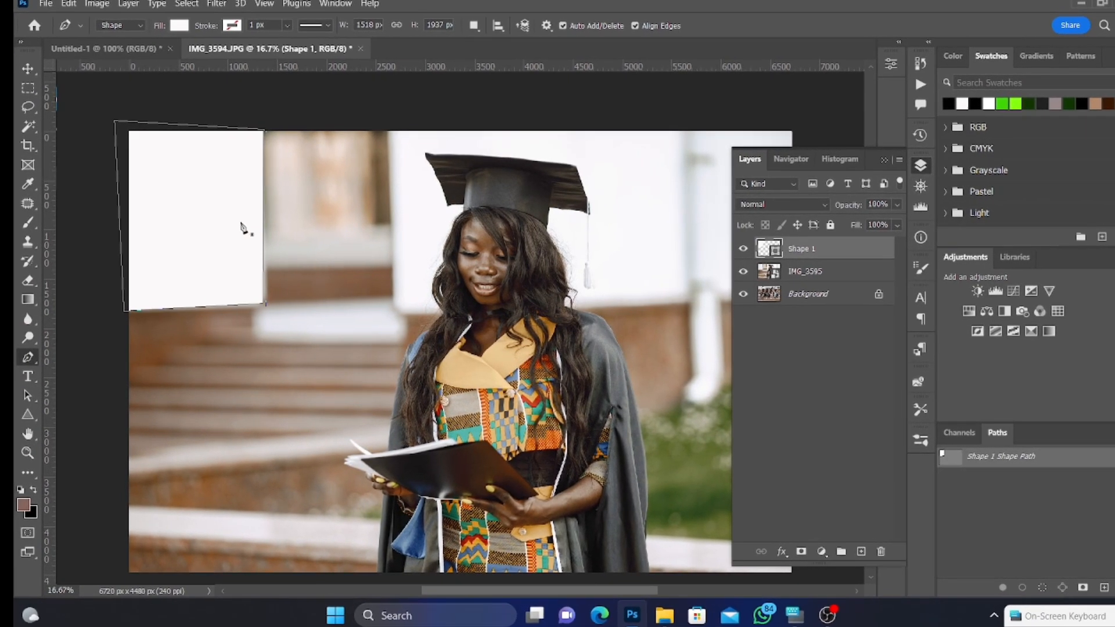
# - Make a new selection from the Shape 1 path with a feather radius of 0 pixels and anti-aliasing
pyautogui.rightClick(190, 212)
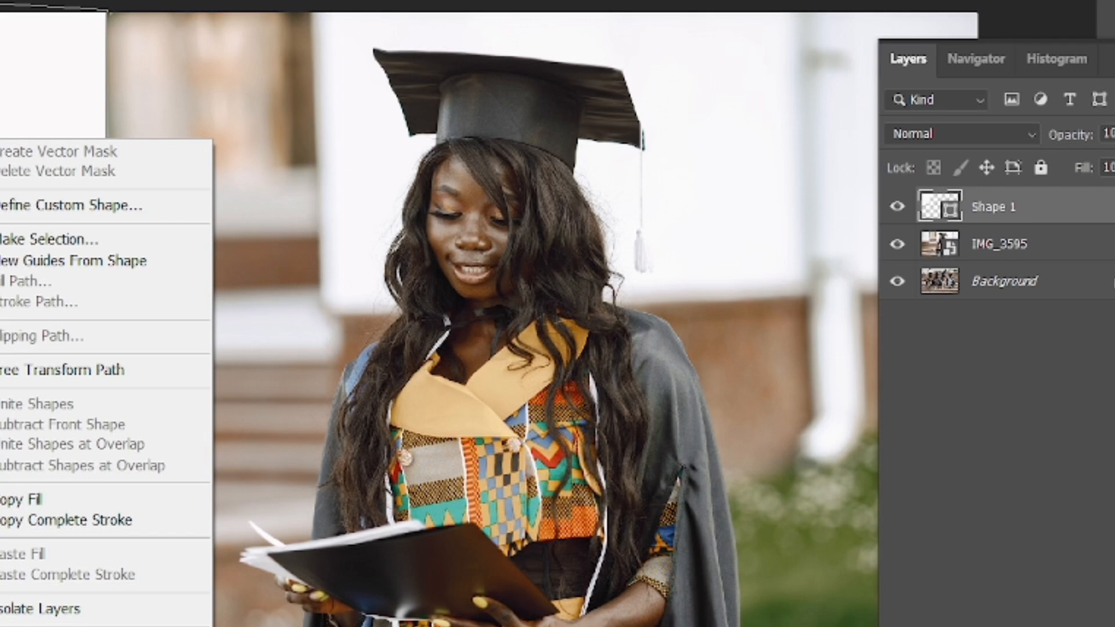
pyautogui.rightClick(0, 92)
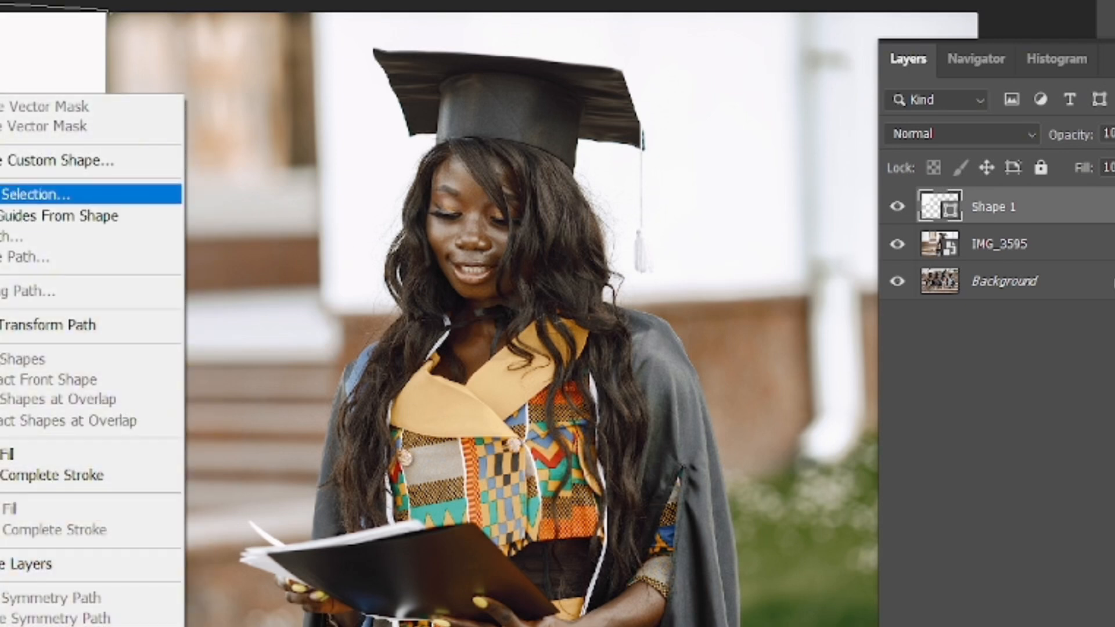
pyautogui.click(12, 195)
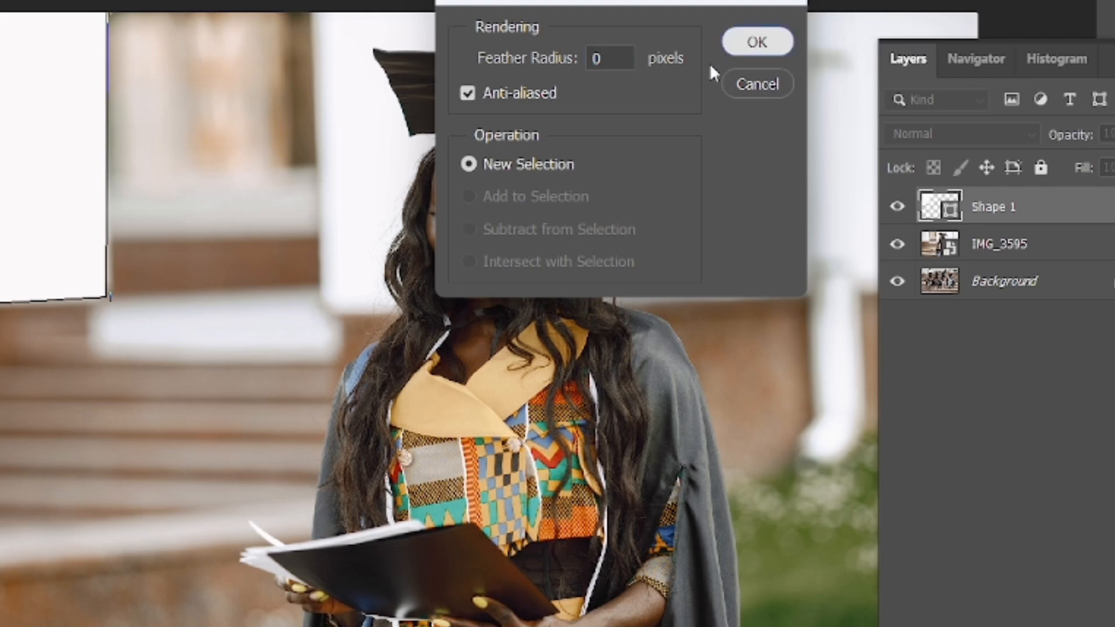
pyautogui.press('Return')
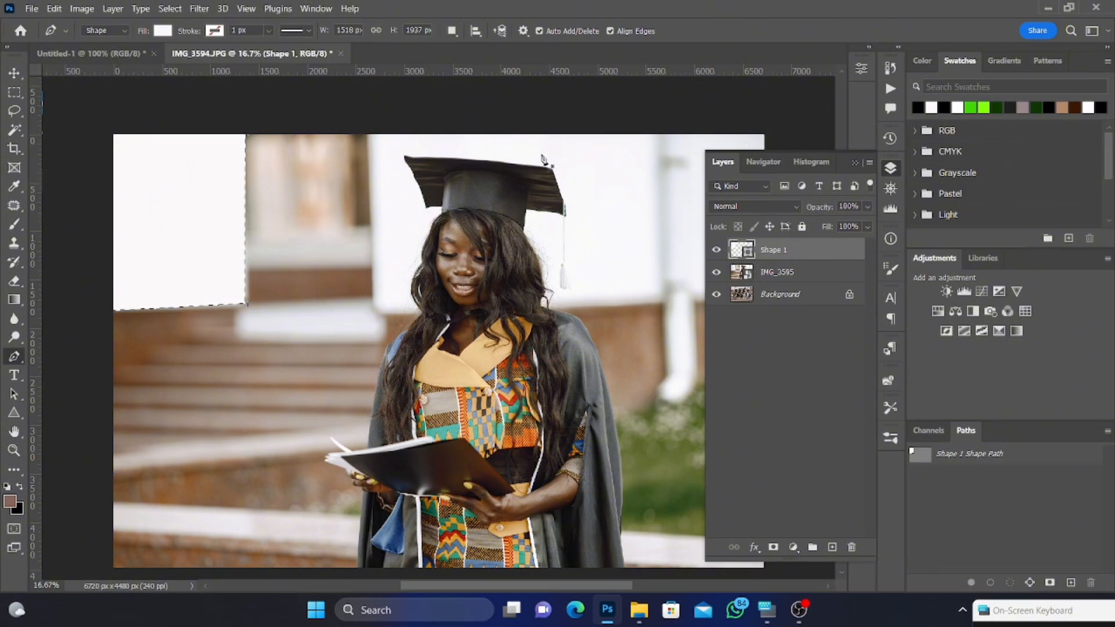
pyautogui.click(274, 238)
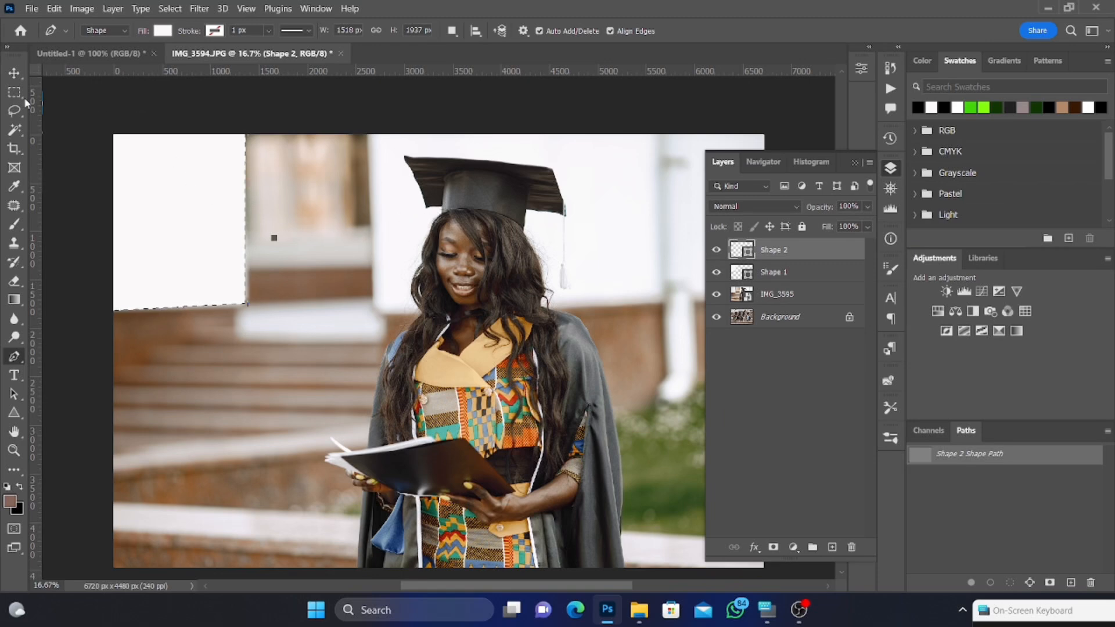
pyautogui.click(54, 8)
pyautogui.click(63, 19)
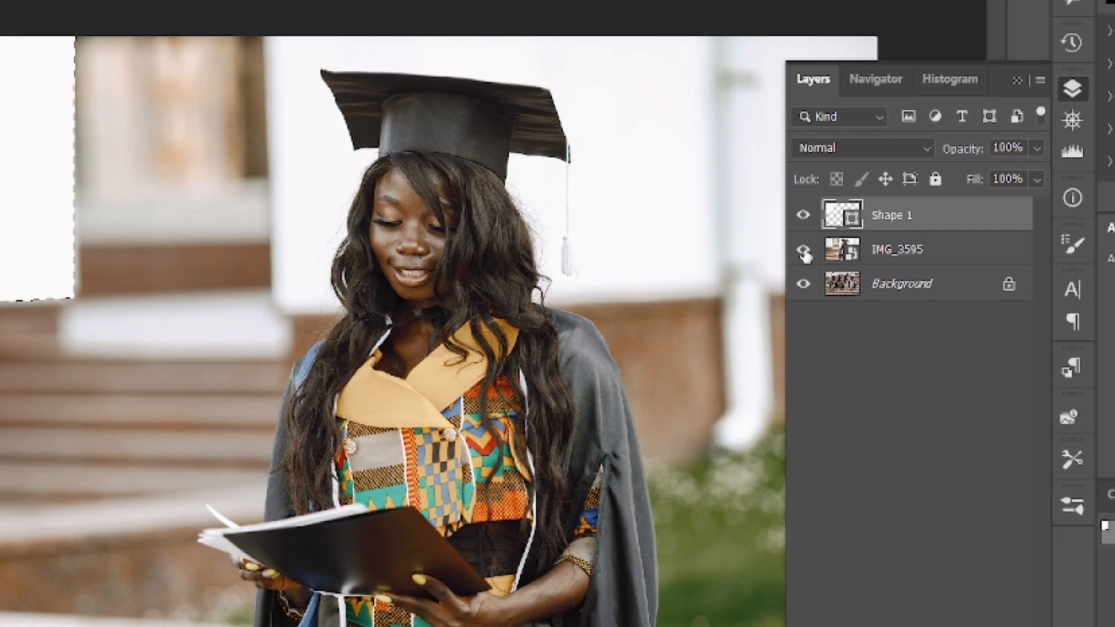
# - Above the IMG_3595 layer, start a Pen shape below the cap and trace it down the hair's edge to the shoulder with a curved segment
pyautogui.click(780, 272)
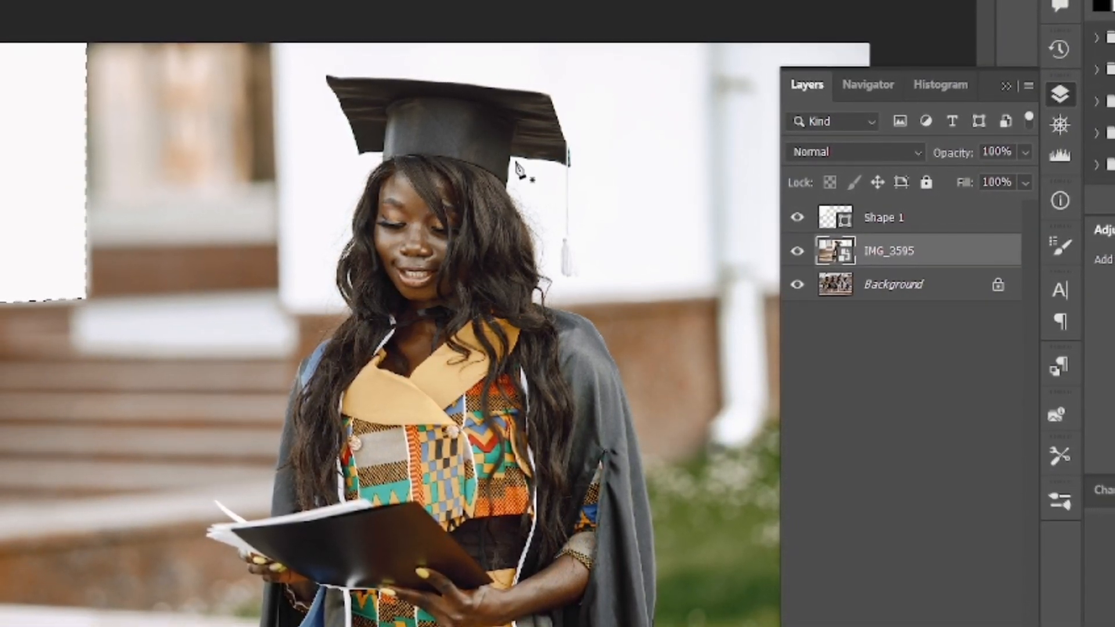
pyautogui.click(509, 160)
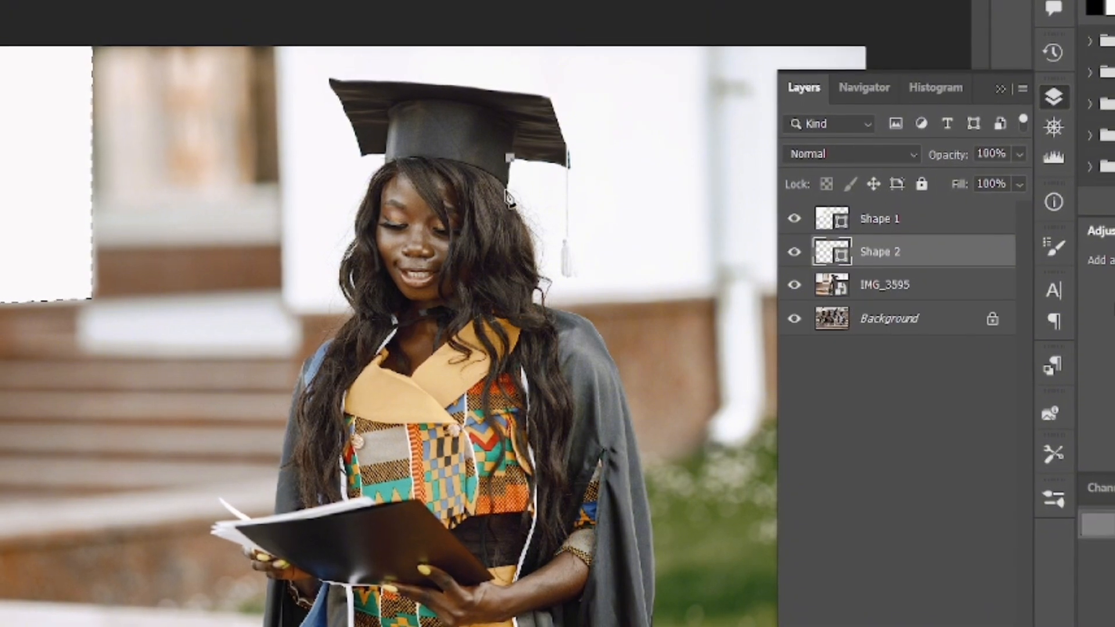
pyautogui.click(510, 191)
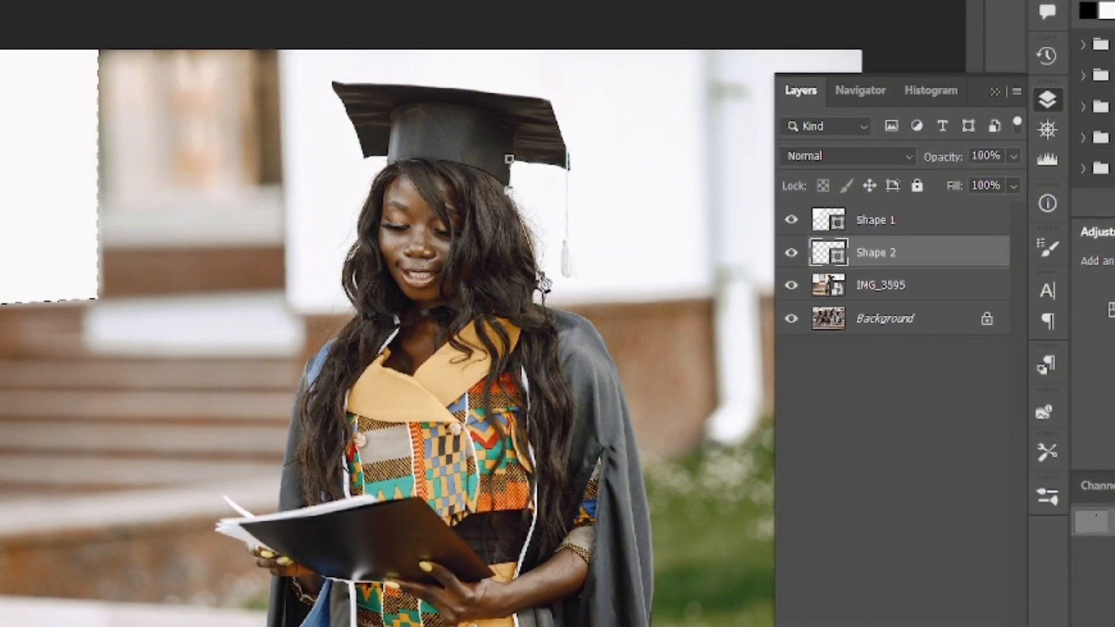
pyautogui.moveTo(541, 274)
pyautogui.mouseDown()
pyautogui.moveTo(523, 286)
pyautogui.moveTo(536, 287)
pyautogui.mouseUp()
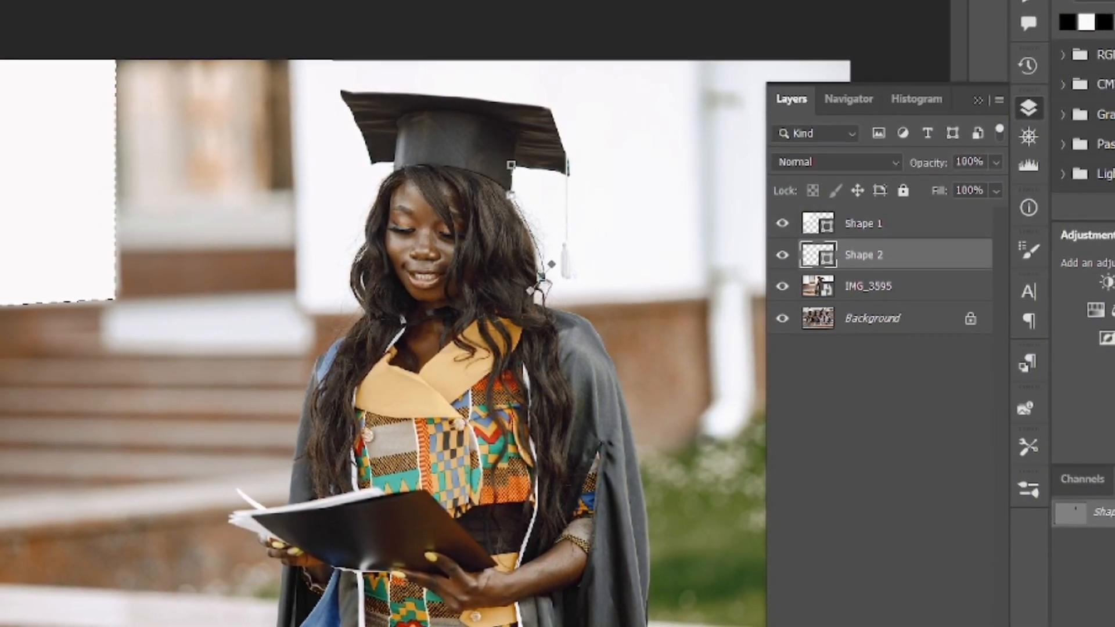
pyautogui.hotkey('ctrl', 'z')
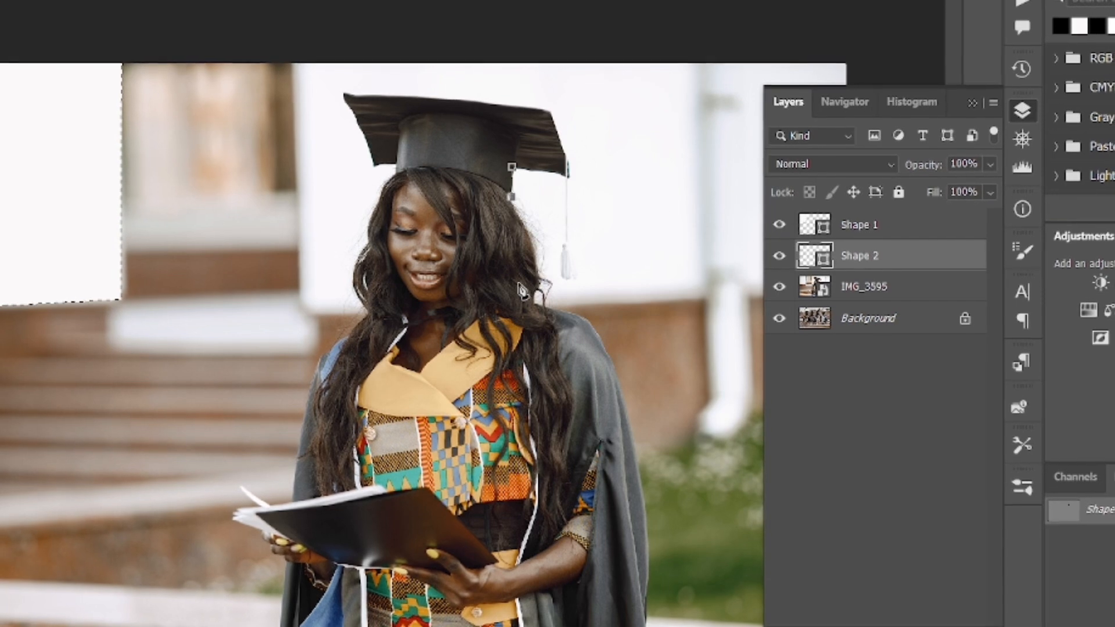
pyautogui.moveTo(535, 297); pyautogui.dragTo(533, 304)
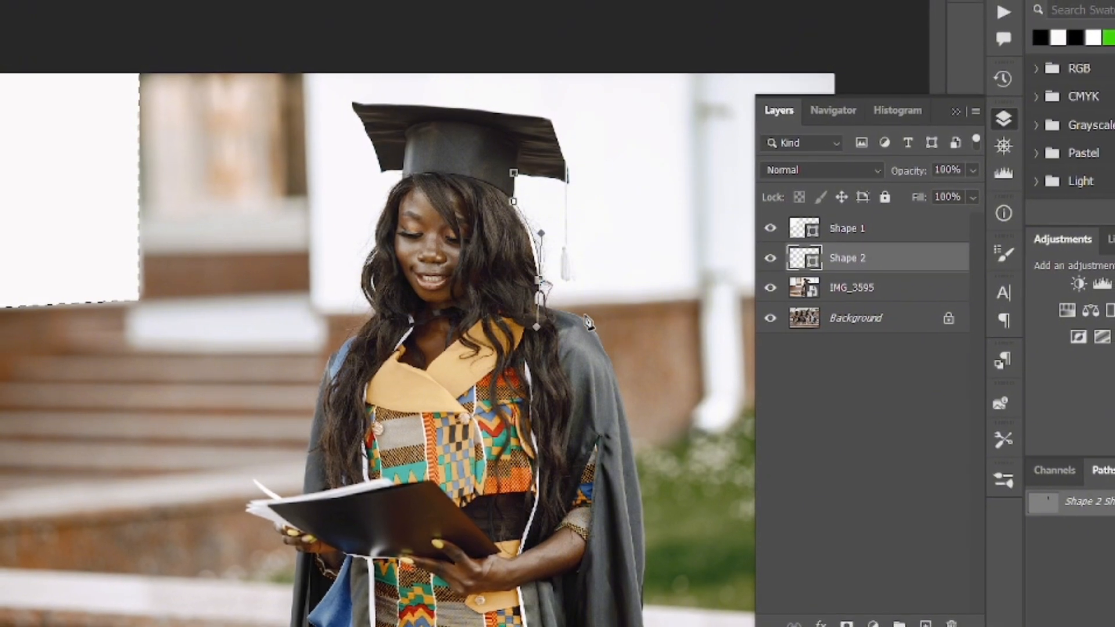
# - Continue the Pen shape with curves along the gown's shoulder and close it across the chest and hair at the starting point
pyautogui.moveTo(584, 313)
pyautogui.mouseDown()
pyautogui.moveTo(596, 336)
pyautogui.moveTo(569, 322)
pyautogui.mouseUp()
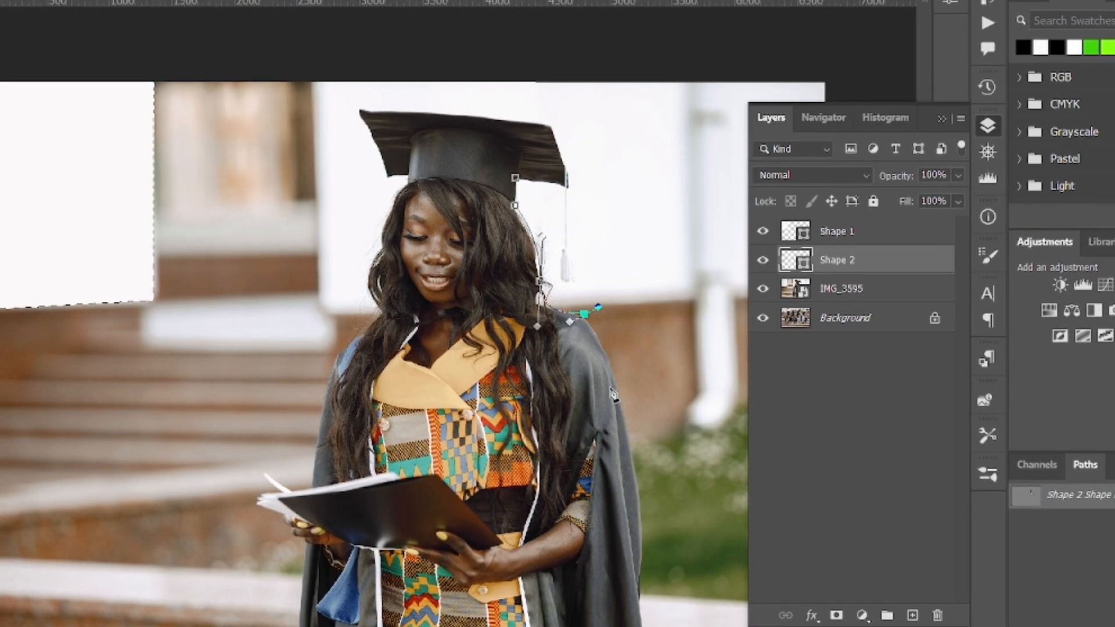
pyautogui.moveTo(617, 383); pyautogui.dragTo(626, 448)
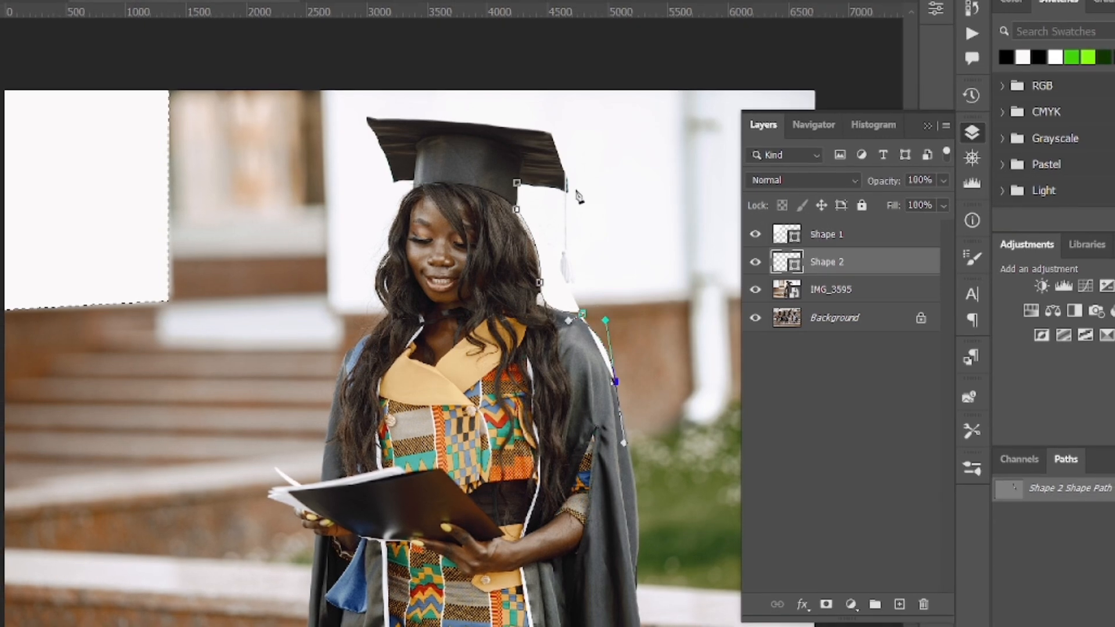
pyautogui.click(509, 456)
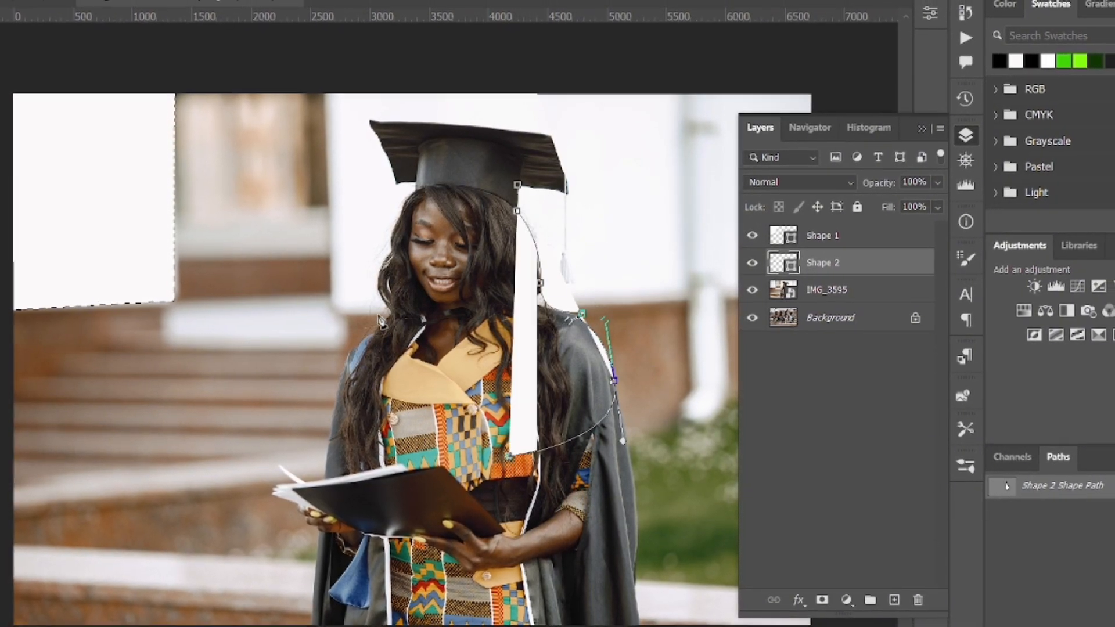
pyautogui.click(376, 316)
pyautogui.click(518, 188)
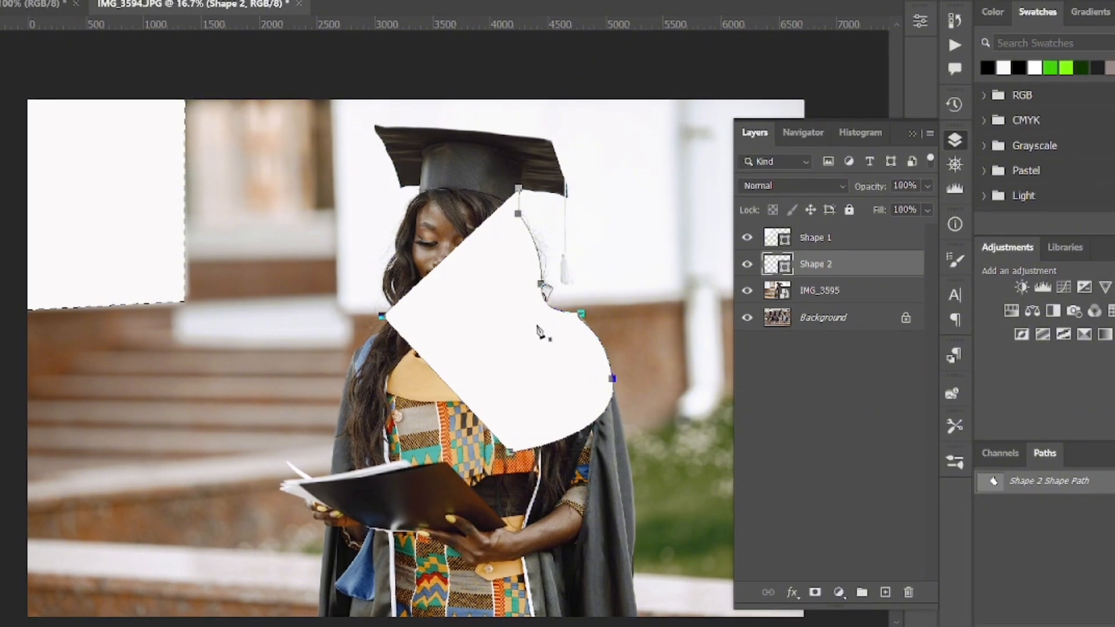
# - Make a selection from the closed Shape 2 path with a feather radius of 0 pixels
pyautogui.rightClick(539, 330)
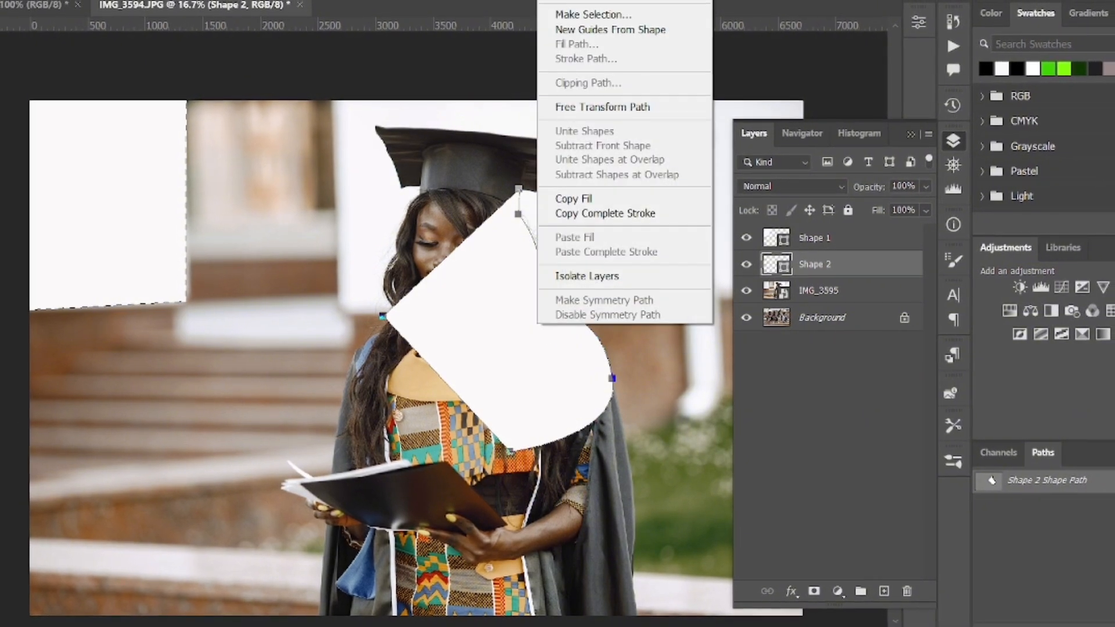
pyautogui.click(604, 19)
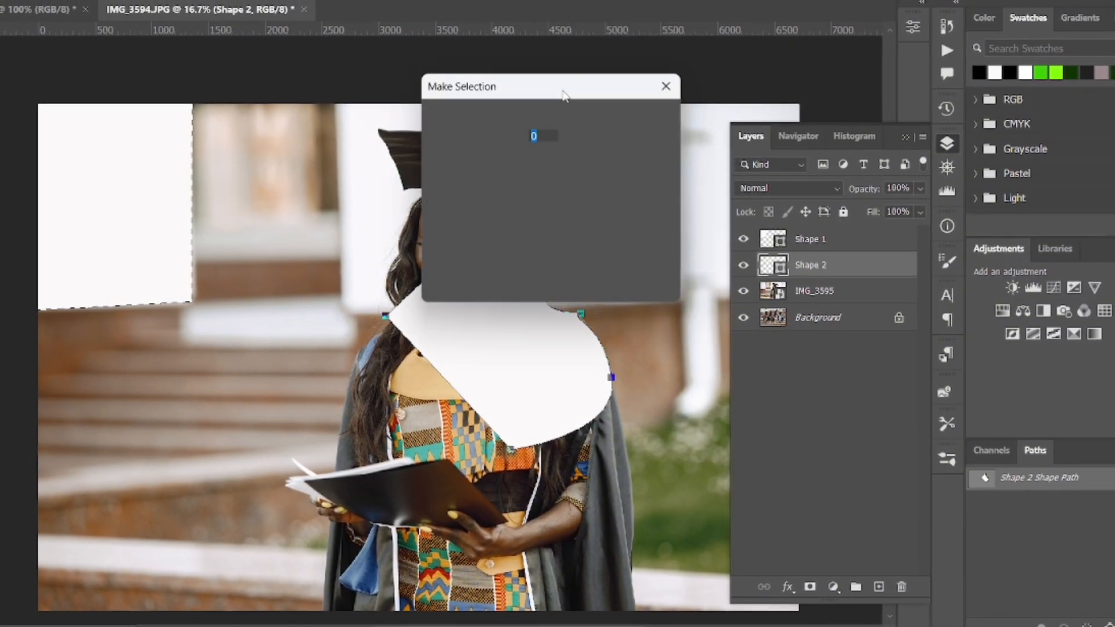
pyautogui.click(643, 127)
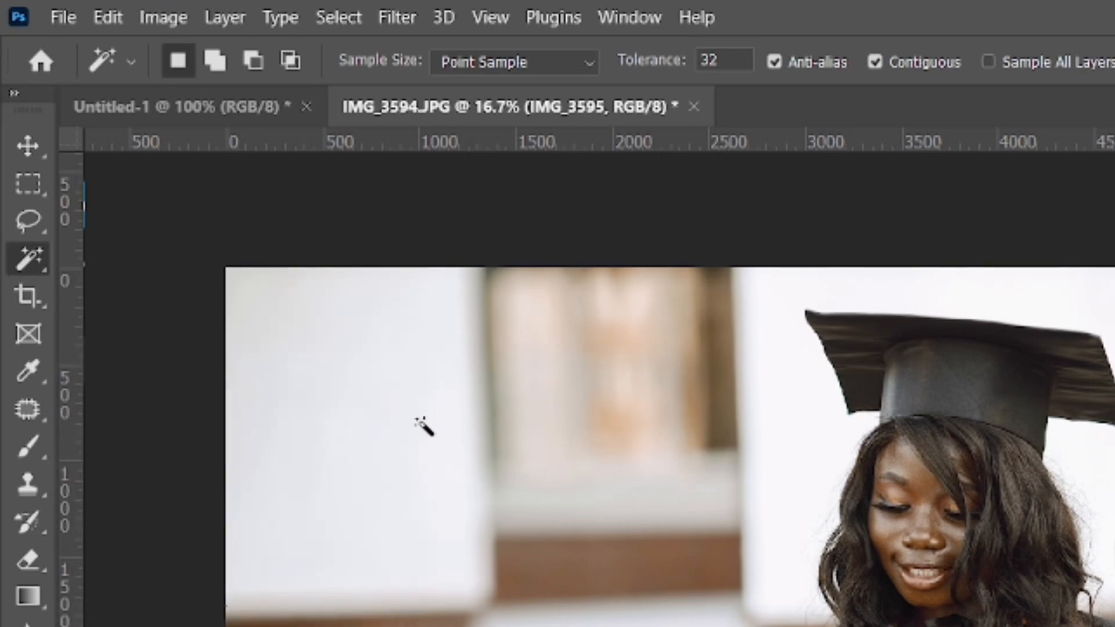
# - Use the Magic Wand to select the white wall panel and the brown strip below the window in turn, and clear the selection
pyautogui.click(316, 426)
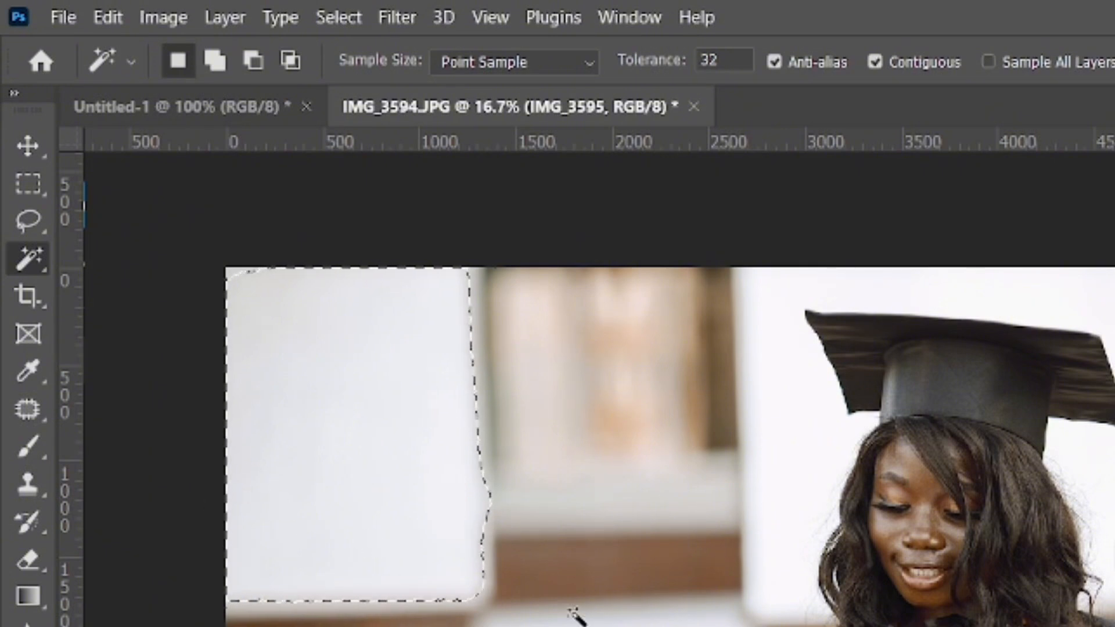
pyautogui.click(625, 578)
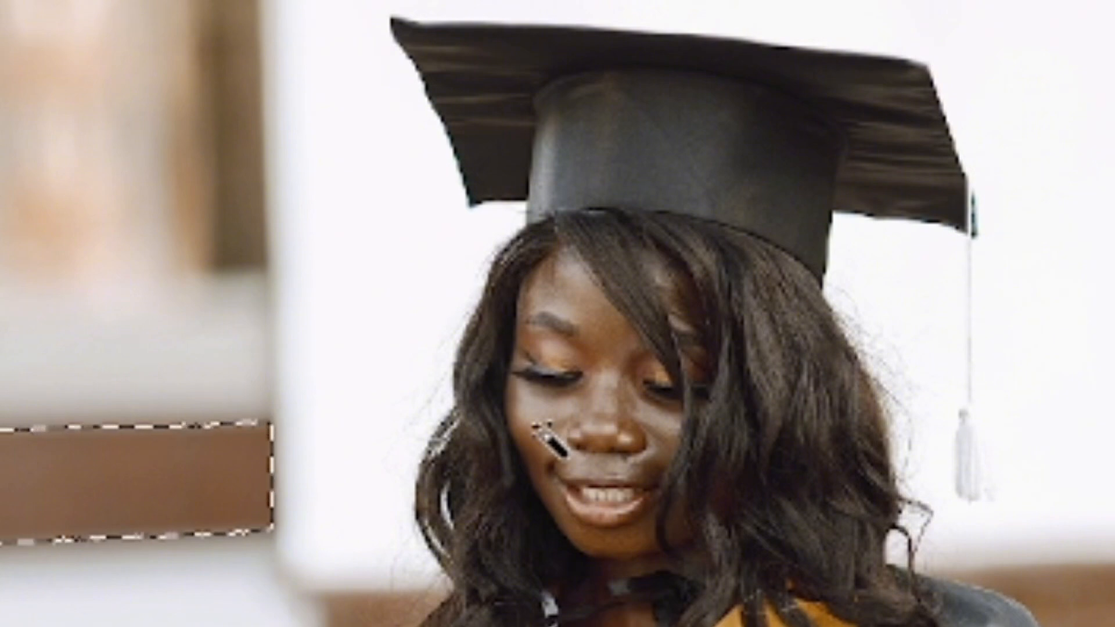
pyautogui.hotkey('ctrl', 'd')
# - Sample the woman's facial skin and the black folder cover with the Magic Wand, clearing the first face selection in between
pyautogui.click(551, 434)
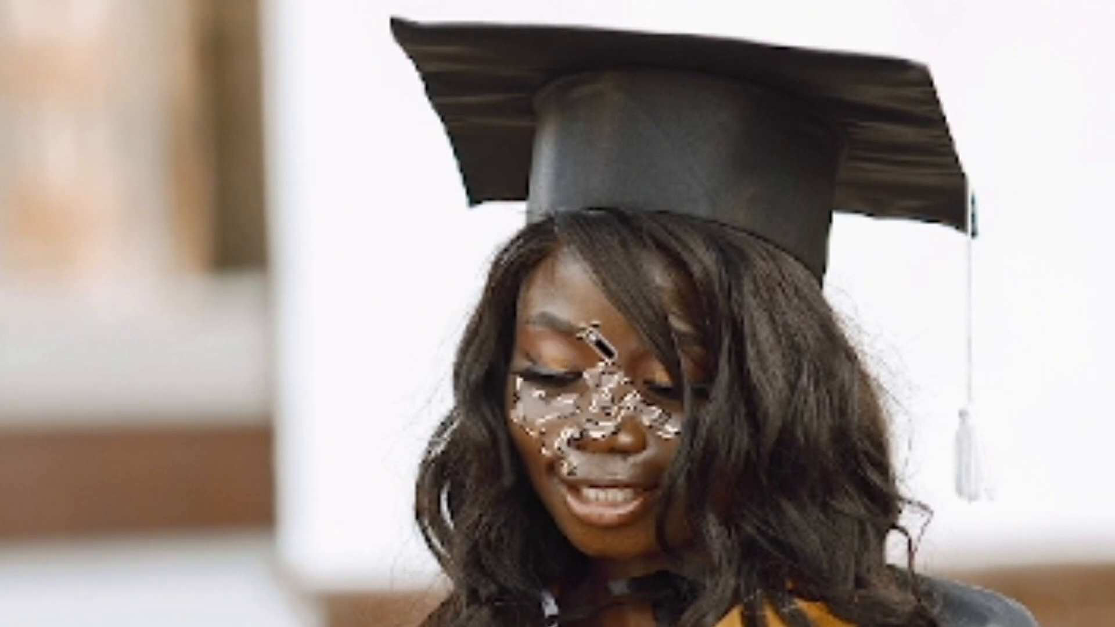
pyautogui.hotkey('ctrl', 'd')
pyautogui.click(610, 344)
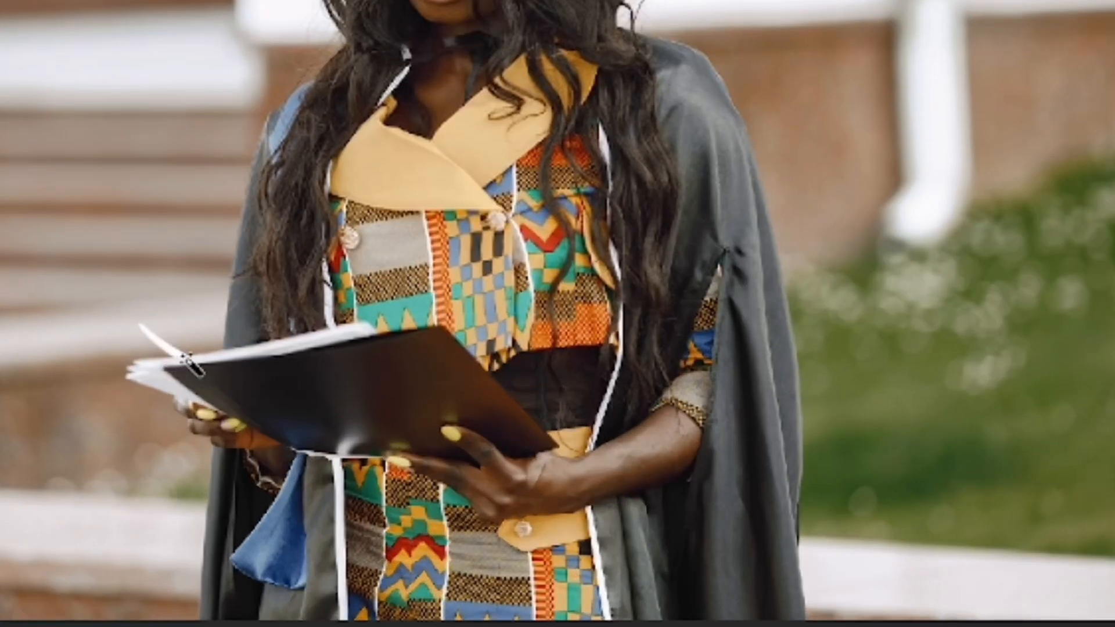
pyautogui.moveTo(357, 421); pyautogui.dragTo(444, 453)
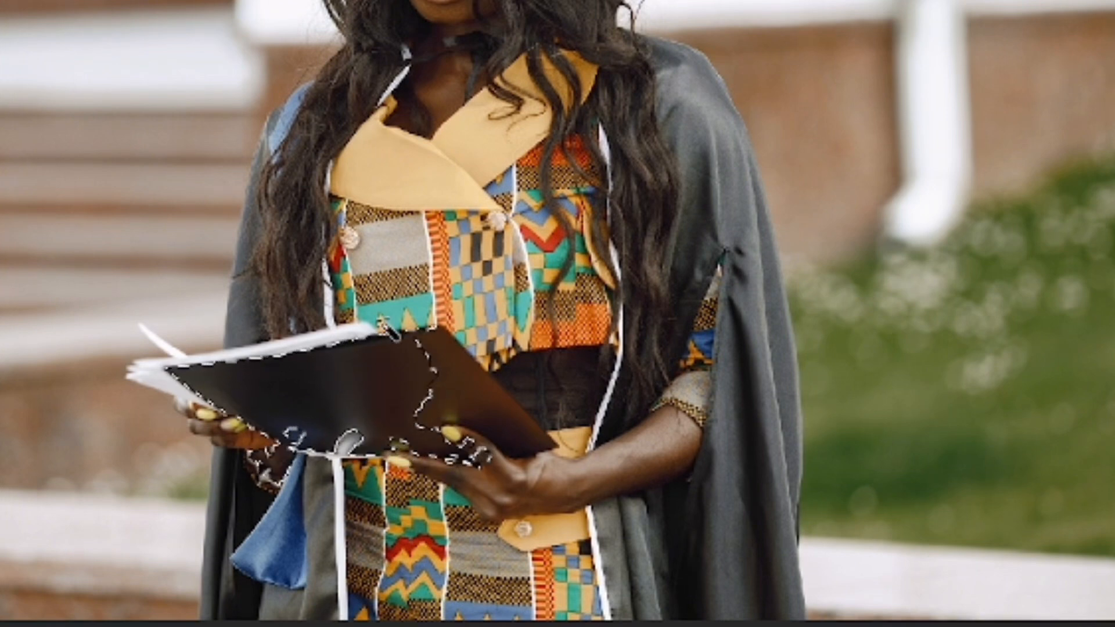
pyautogui.click(463, 409)
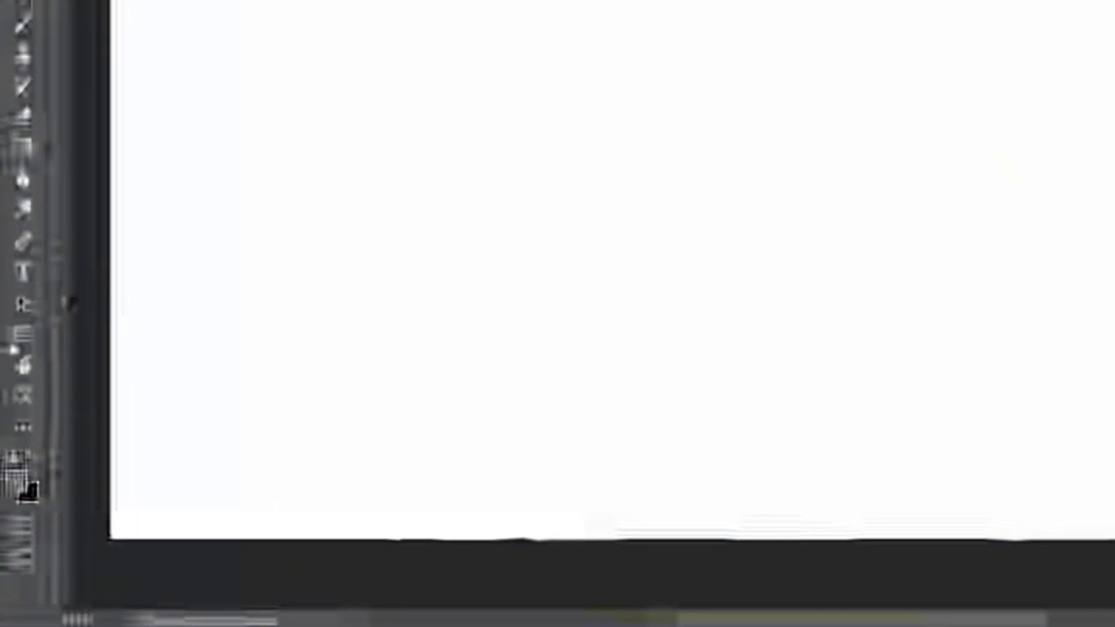
# - Draw a rectangle about 367 by 243 px on the blank Untitled-1 canvas and fill it with black
pyautogui.rightClick(23, 334)
pyautogui.click(90, 335)
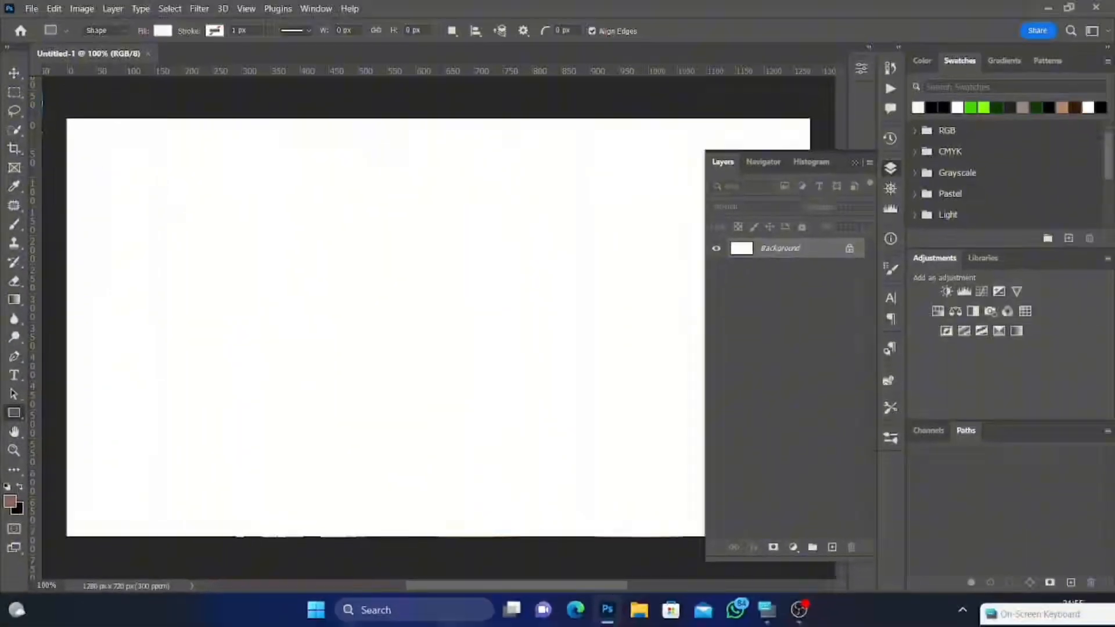
pyautogui.moveTo(107, 183); pyautogui.dragTo(320, 324)
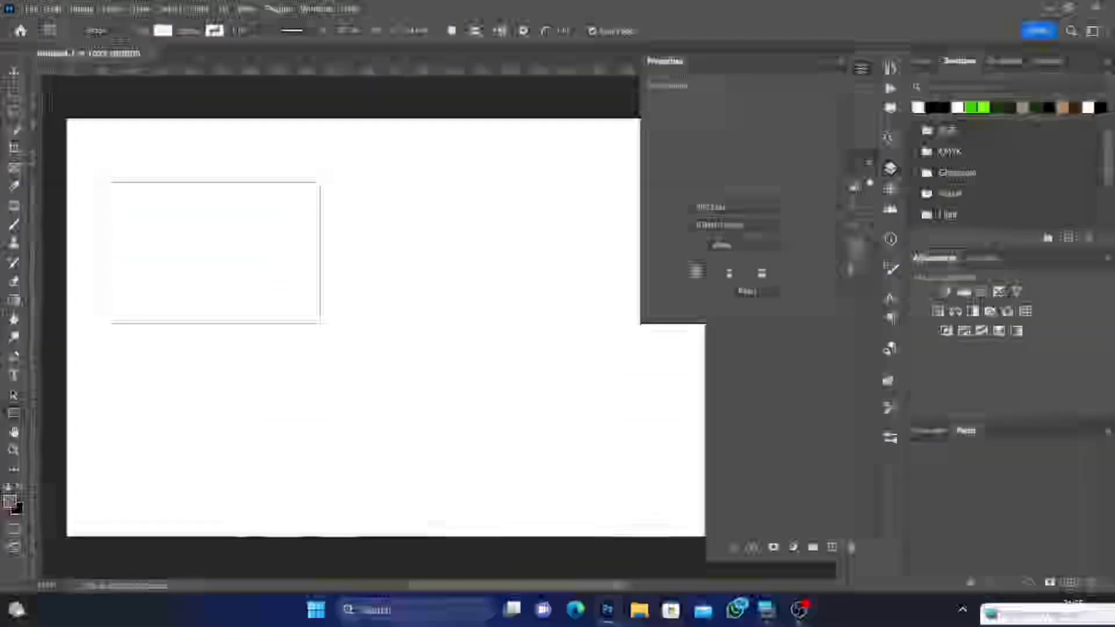
pyautogui.click(162, 31)
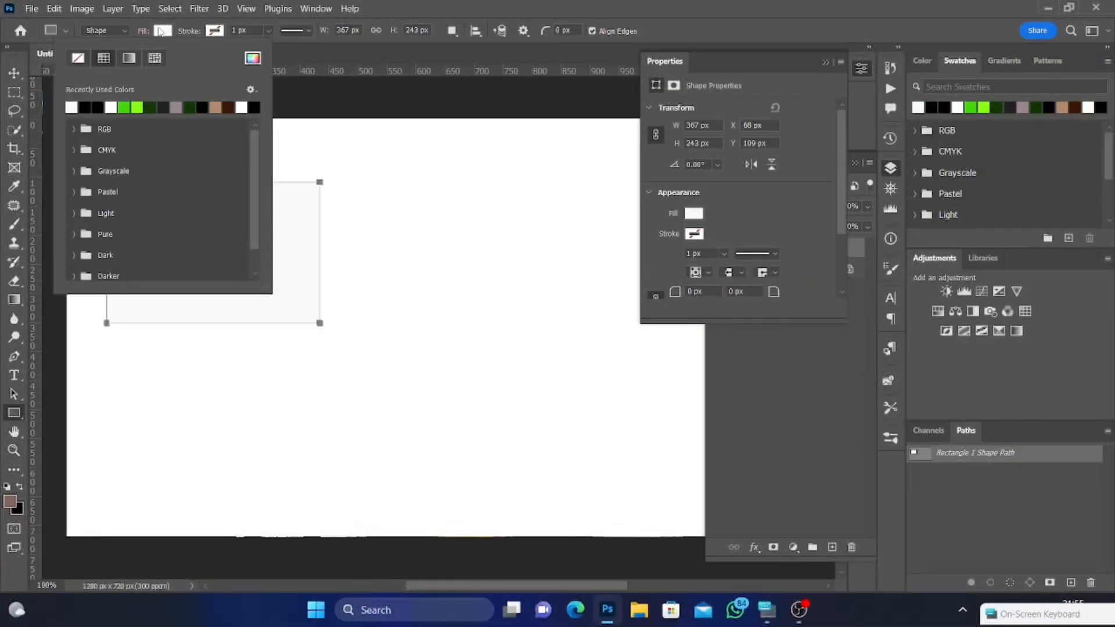
pyautogui.click(87, 107)
pyautogui.press('Return')
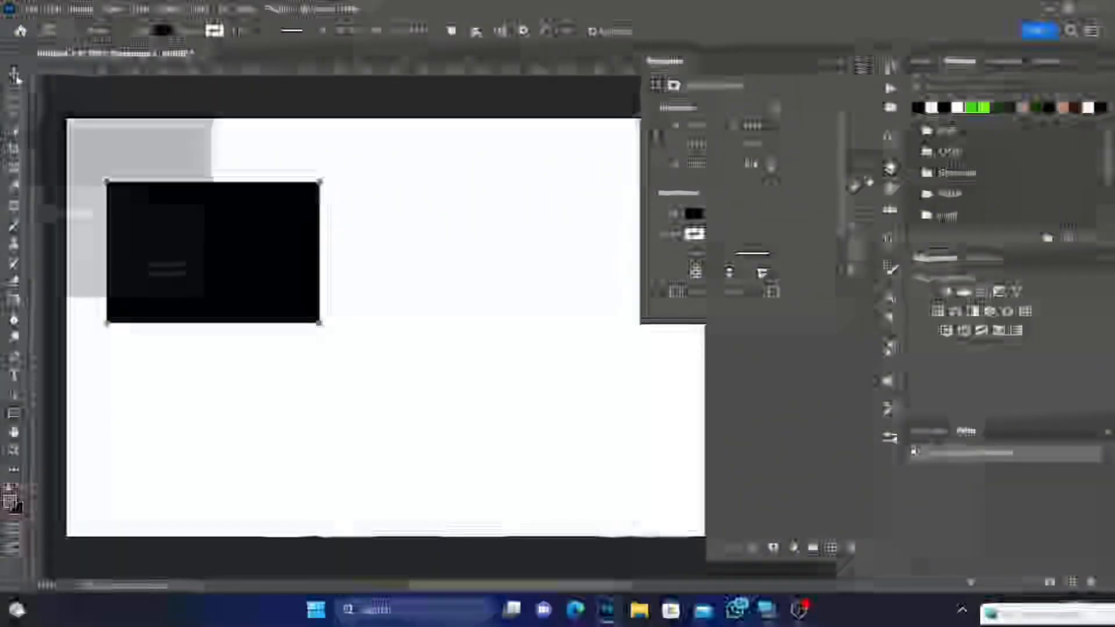
pyautogui.click(15, 75)
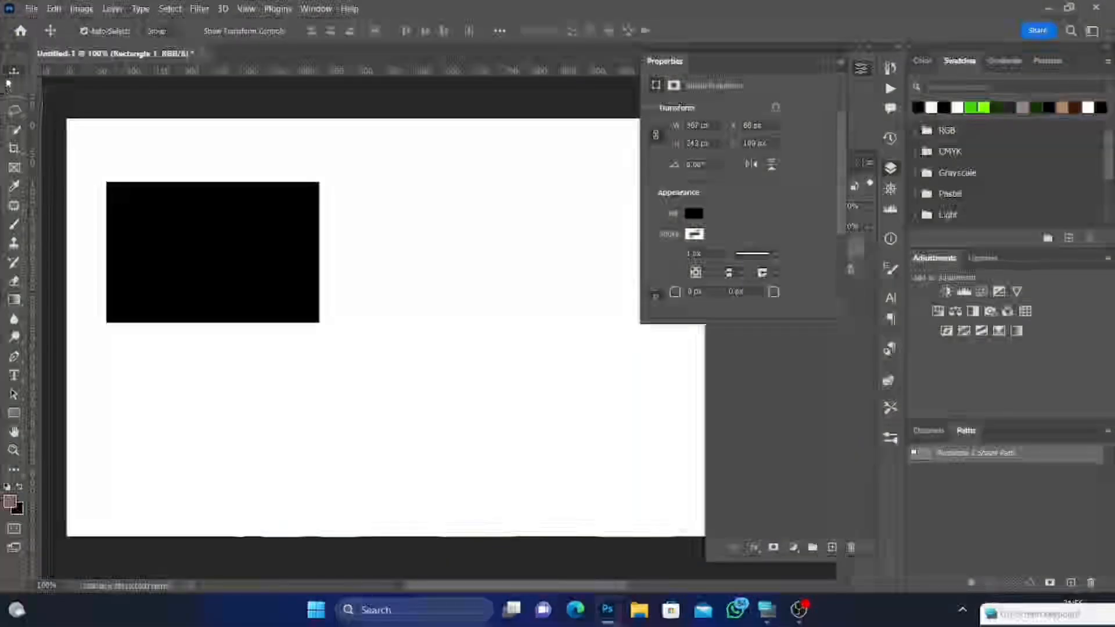
# - Reposition the black rectangle on the canvas to about X 146 px, Y 131 px with the Move tool
pyautogui.moveTo(155, 219); pyautogui.dragTo(214, 200)
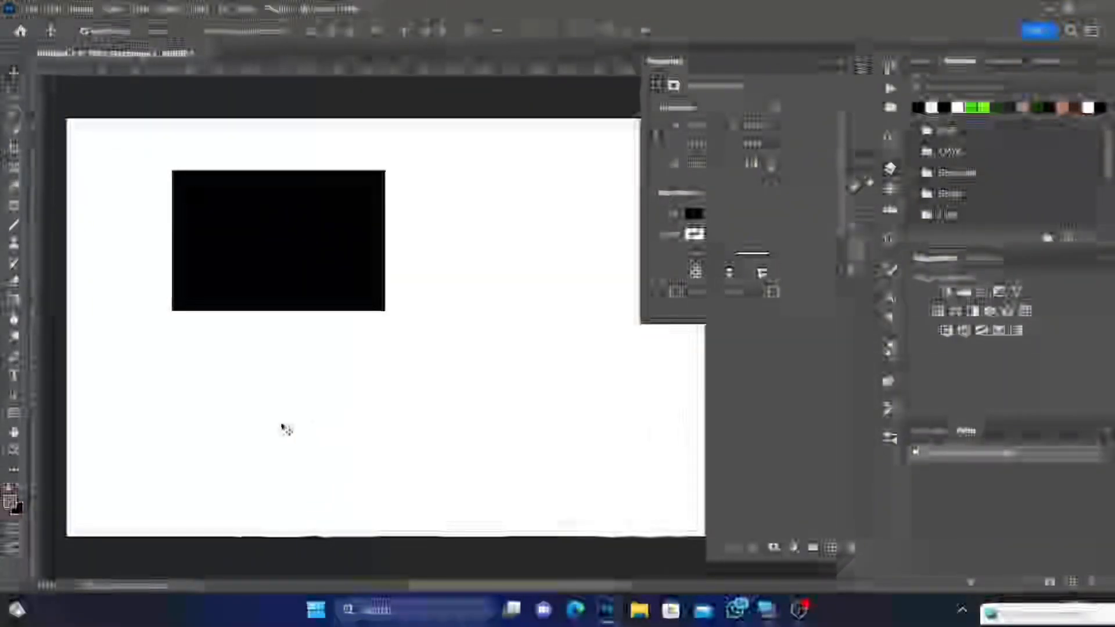
pyautogui.moveTo(286, 249); pyautogui.dragTo(266, 274)
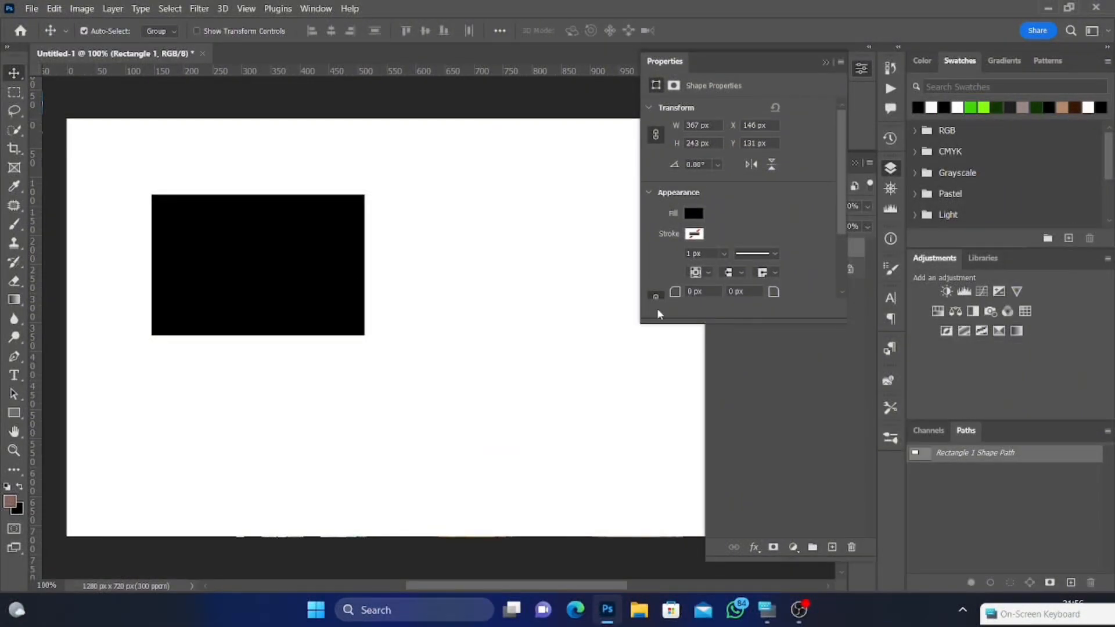
# - Duplicate the Rectangle 1 layer and move the copy beside the original, to about X 588 px, Y 131 px
pyautogui.click(781, 391)
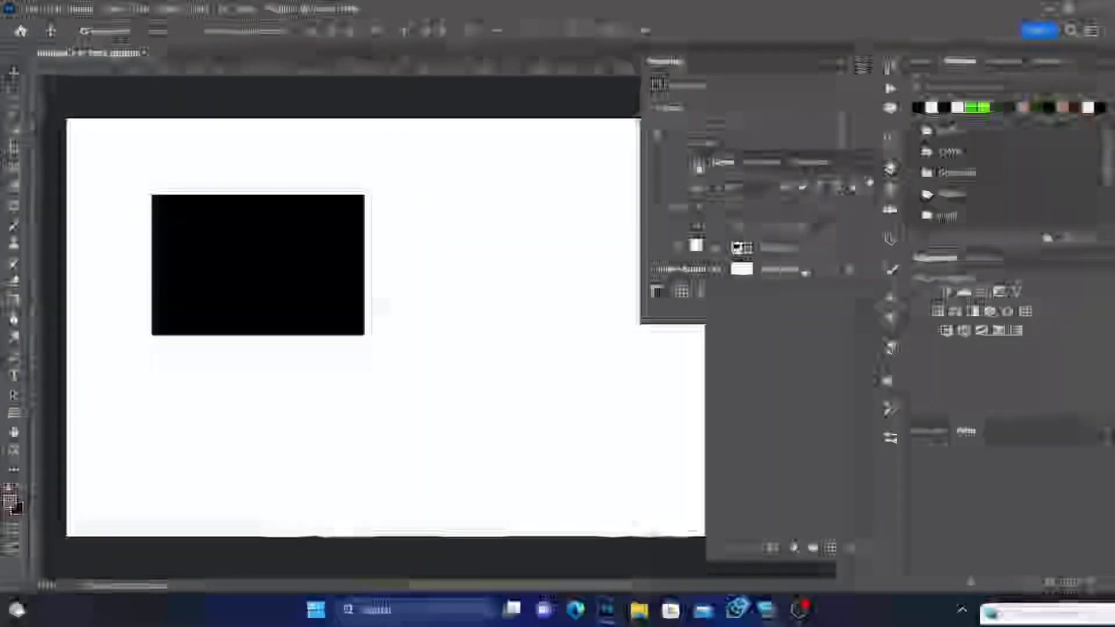
pyautogui.moveTo(780, 250); pyautogui.dragTo(832, 546)
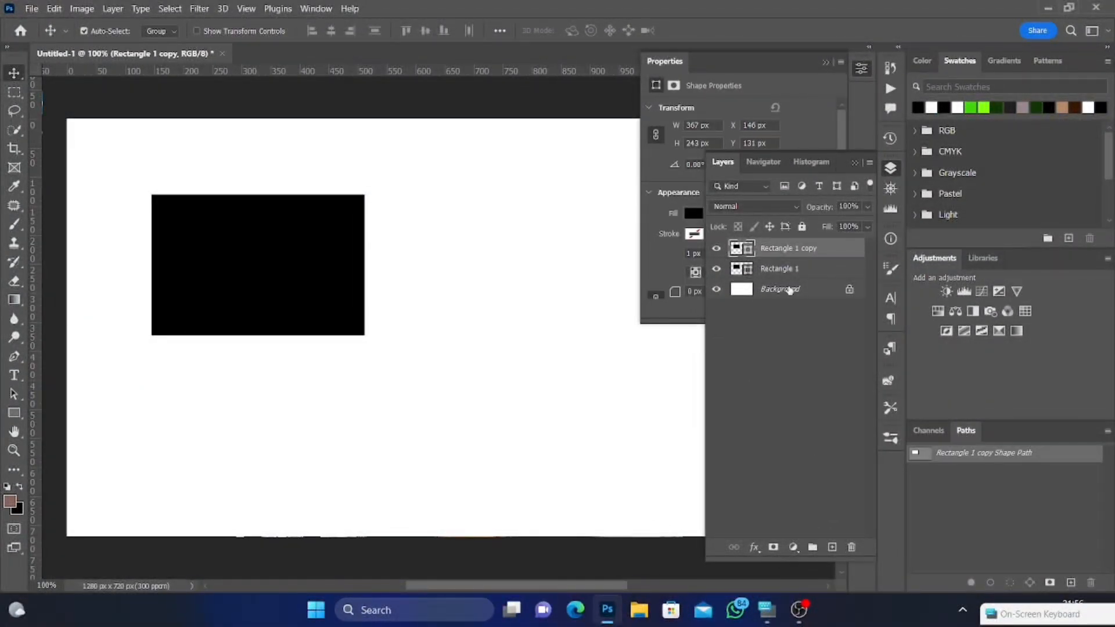
pyautogui.moveTo(288, 244); pyautogui.dragTo(572, 235)
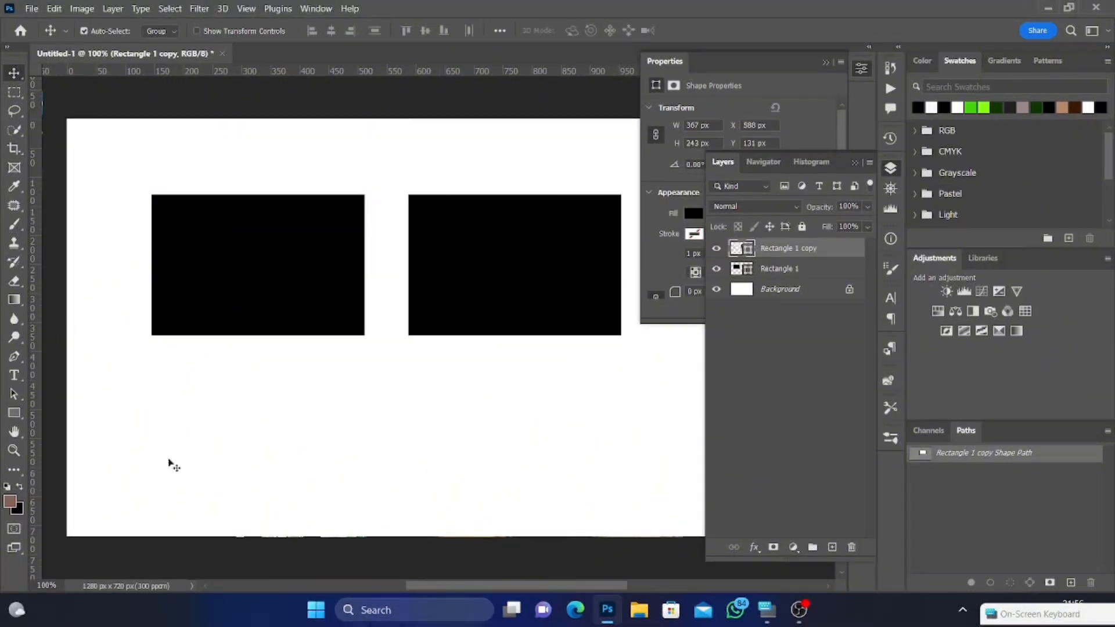
# - Draw a black triangle about 222 by 232 px below the first rectangle with the Triangle tool
pyautogui.click(12, 414)
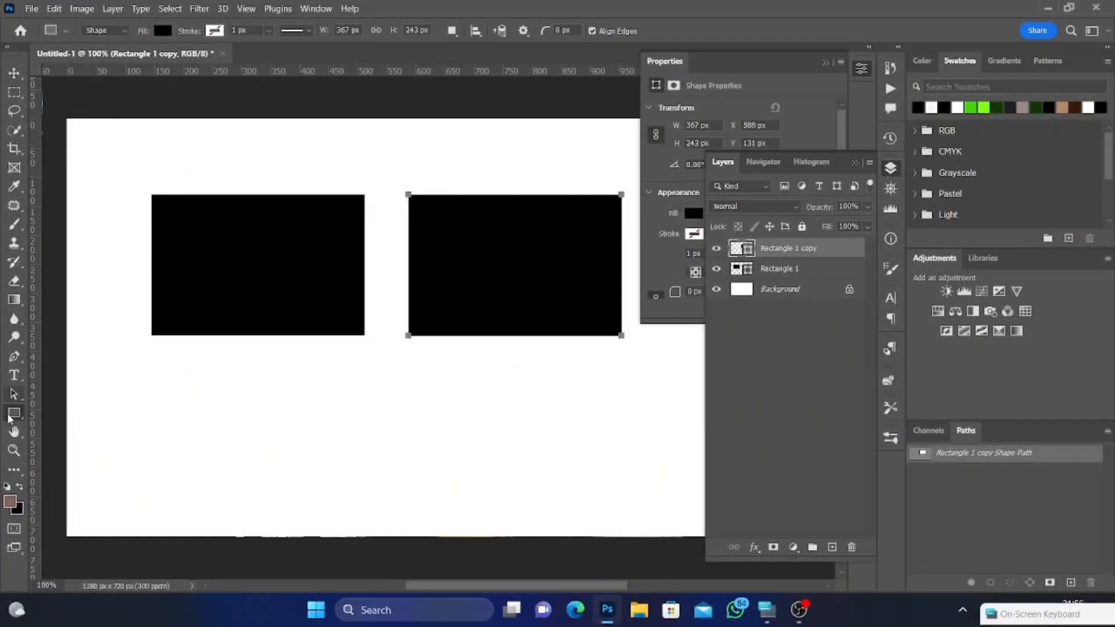
pyautogui.rightClick(8, 417)
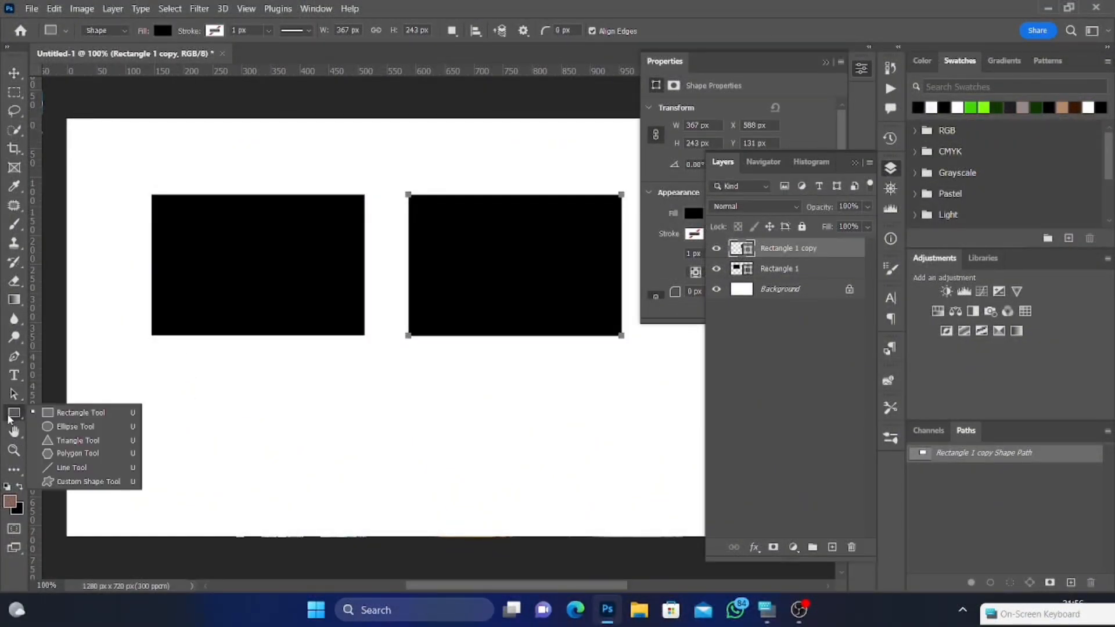
pyautogui.click(75, 443)
pyautogui.moveTo(167, 365); pyautogui.dragTo(296, 499)
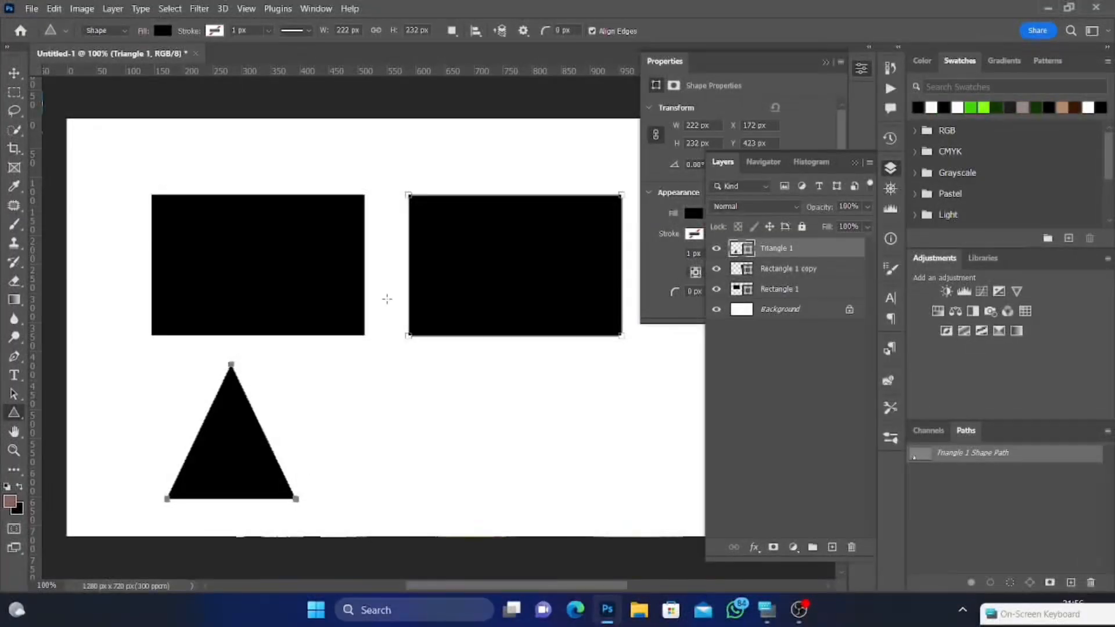
# - Rearrange the shapes with the Move tool: original rectangle to the lower middle, triangle to the upper left, rectangle copy beside the triangle
pyautogui.press('v')
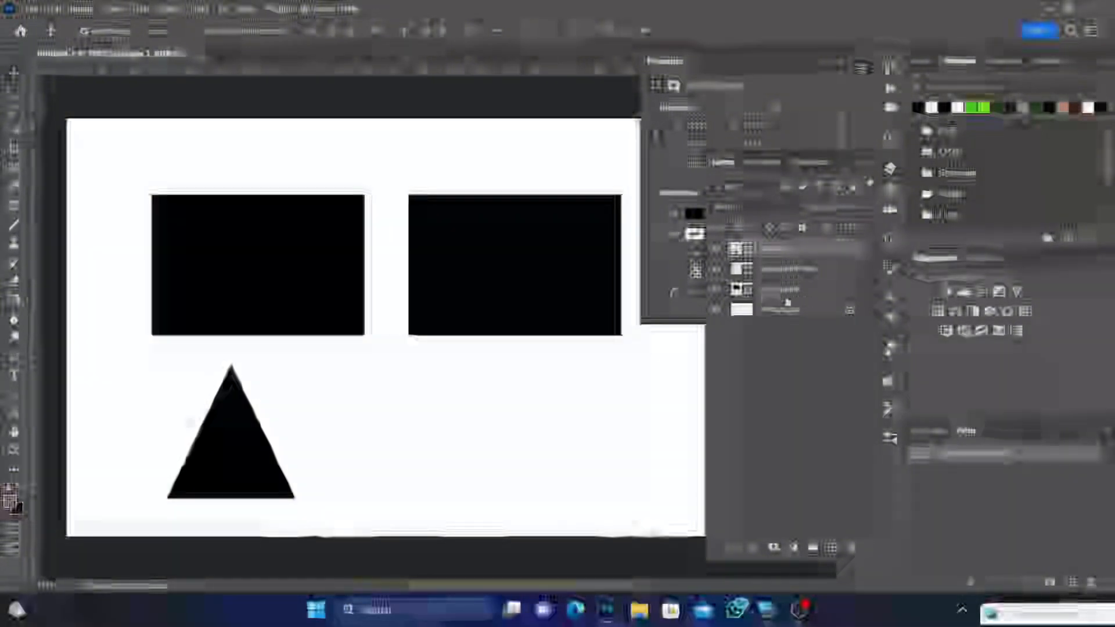
pyautogui.moveTo(228, 268); pyautogui.dragTo(441, 414)
pyautogui.moveTo(221, 455); pyautogui.dragTo(222, 261)
pyautogui.moveTo(472, 249); pyautogui.dragTo(375, 248)
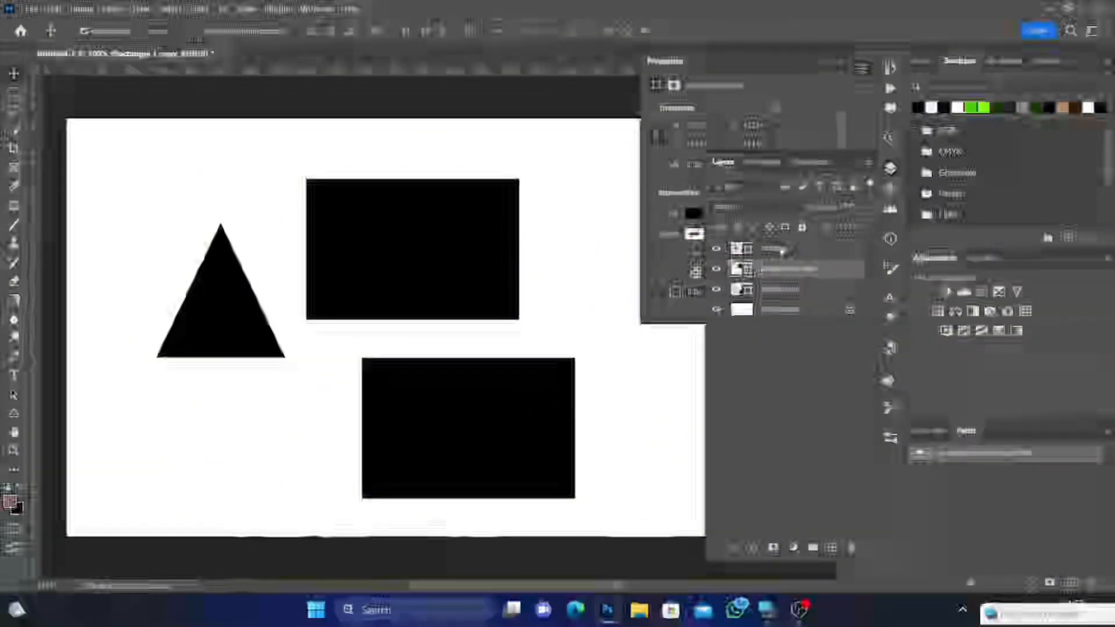
# - Select the Triangle 1, Rectangle 1 copy and Rectangle 1 layers together and shift all three shapes slightly to the right
pyautogui.click(782, 250)
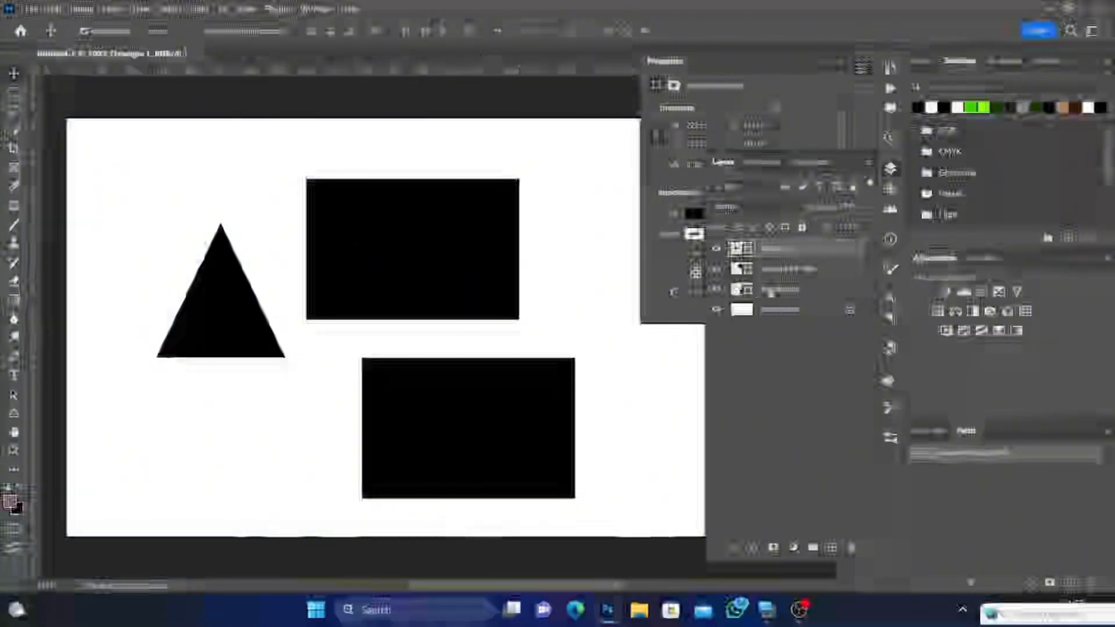
pyautogui.keyDown('shift'); pyautogui.click(781, 293); pyautogui.keyUp('shift')
pyautogui.moveTo(410, 248)
pyautogui.mouseDown()
pyautogui.moveTo(406, 273)
pyautogui.moveTo(431, 251)
pyautogui.mouseUp()
# - Activate the Patch tool, open the photo IMG_3594.JPG, and collapse the Properties and Layers panels
pyautogui.press('j')
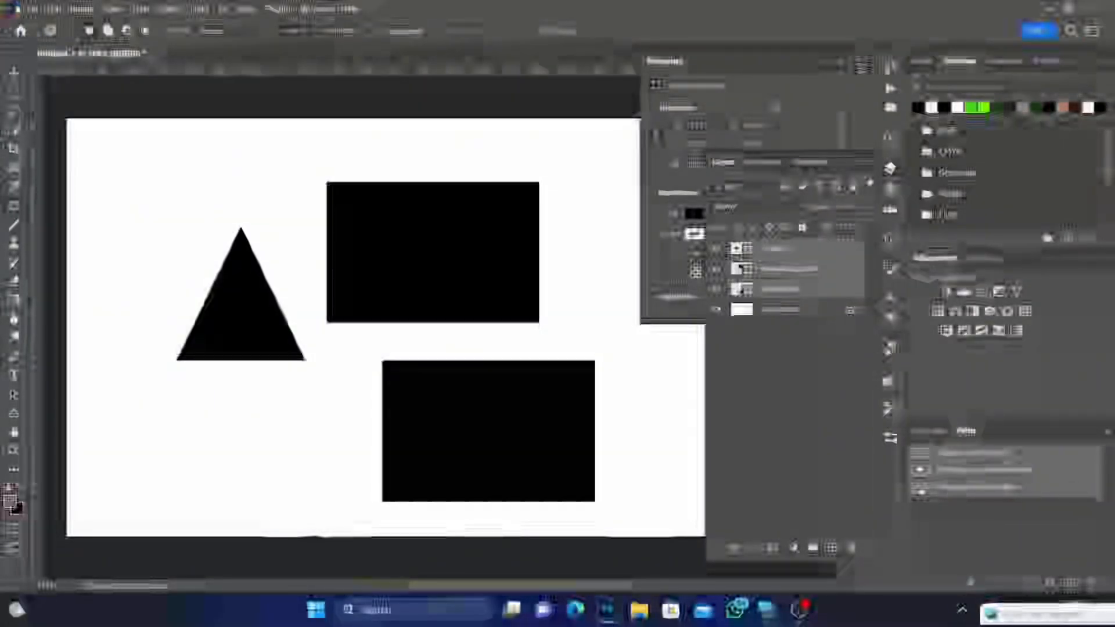
pyautogui.click(31, 8)
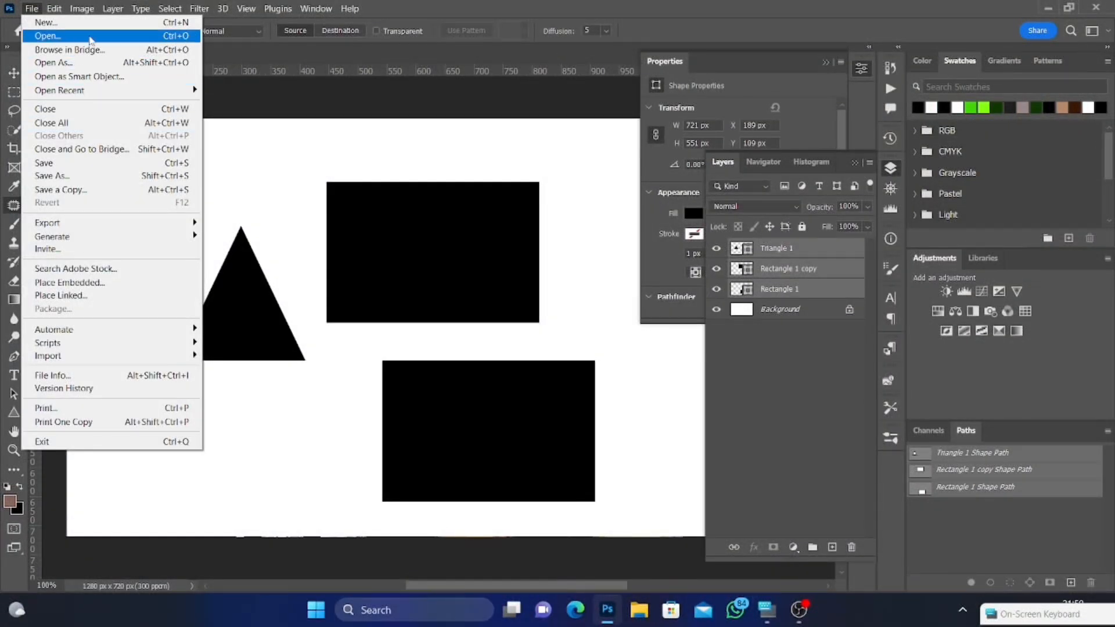
pyautogui.click(84, 36)
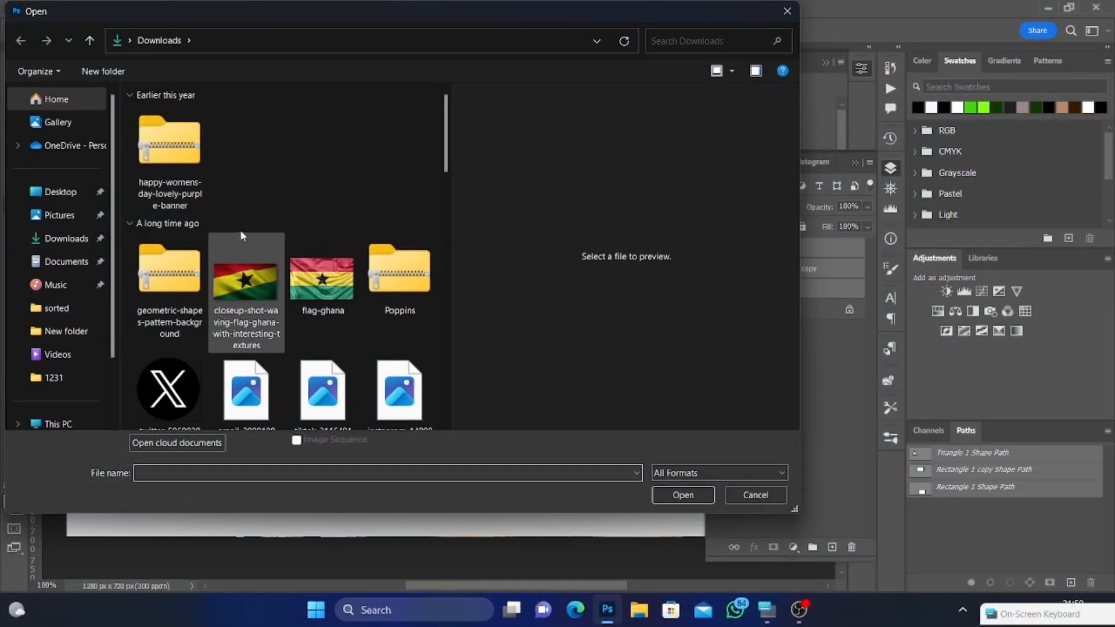
pyautogui.scroll(-5, 242, 235)
pyautogui.scroll(-3, 227, 256)
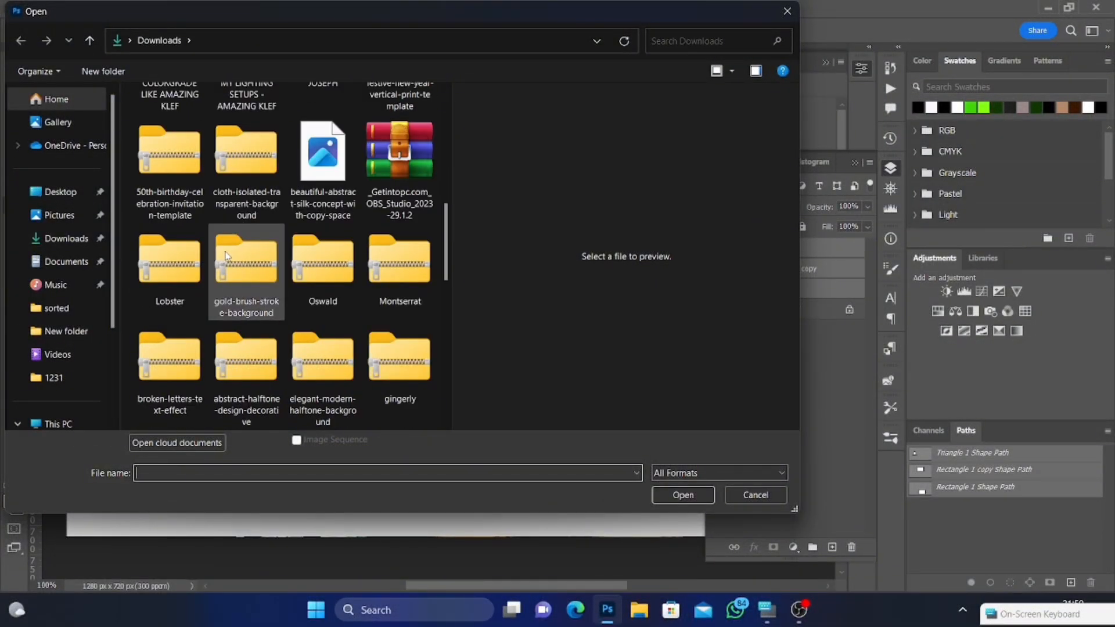
pyautogui.scroll(-15, 226, 255)
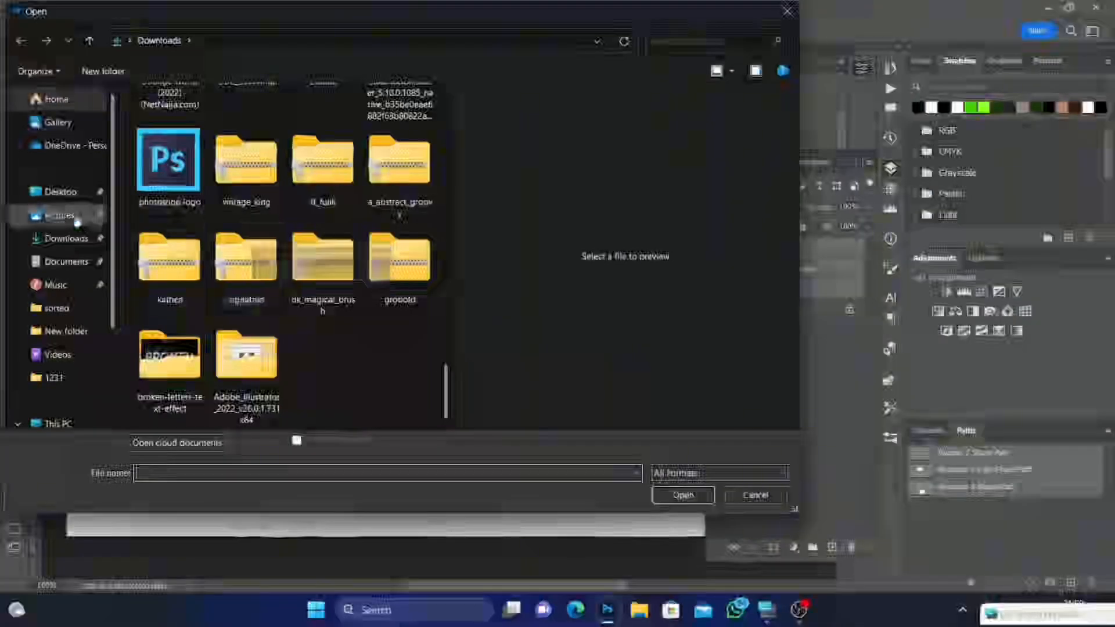
pyautogui.click(61, 197)
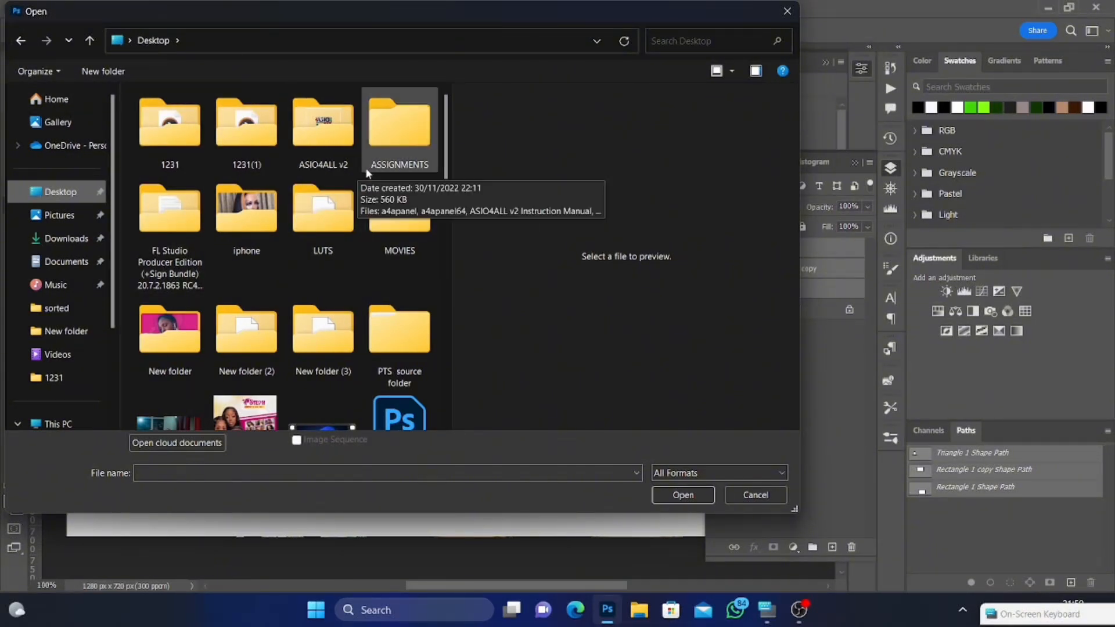
pyautogui.scroll(-3, 280, 230)
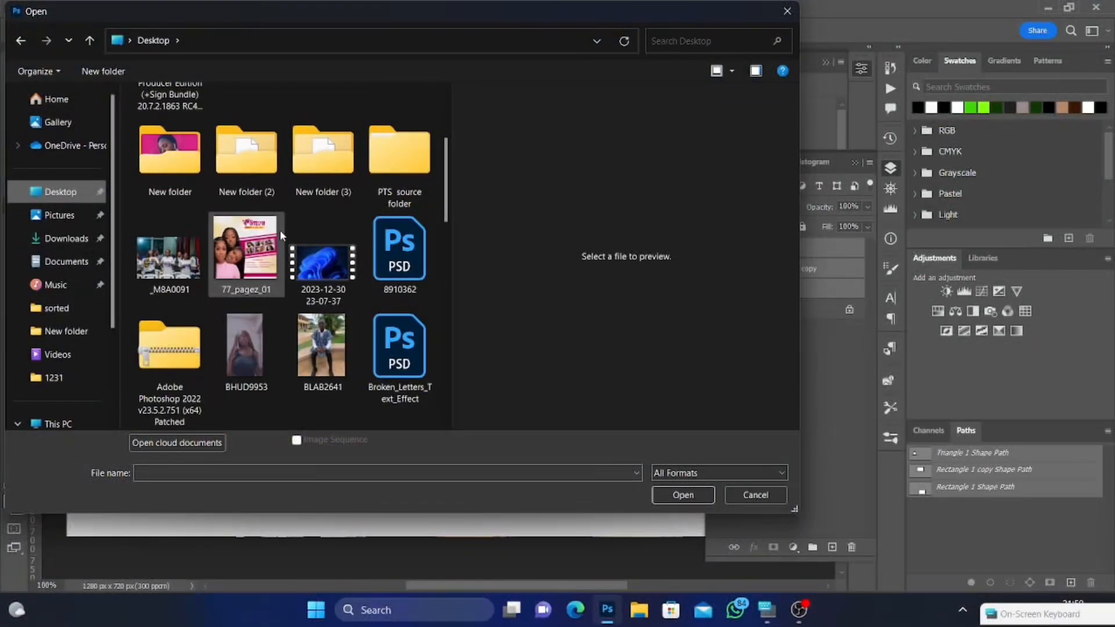
pyautogui.scroll(-3, 280, 230)
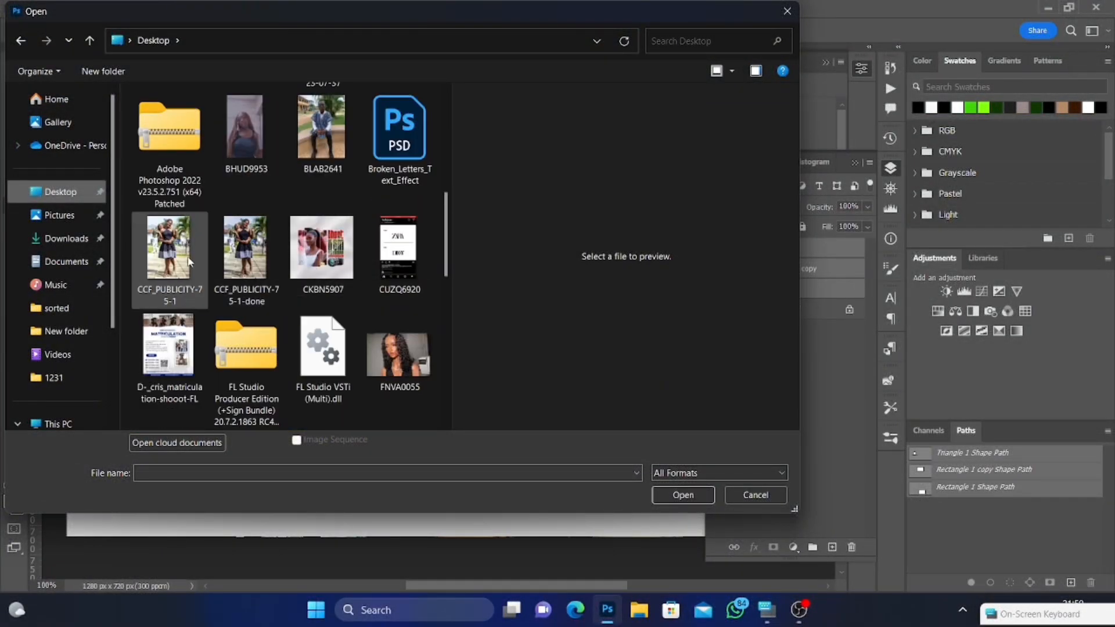
pyautogui.scroll(-3, 187, 257)
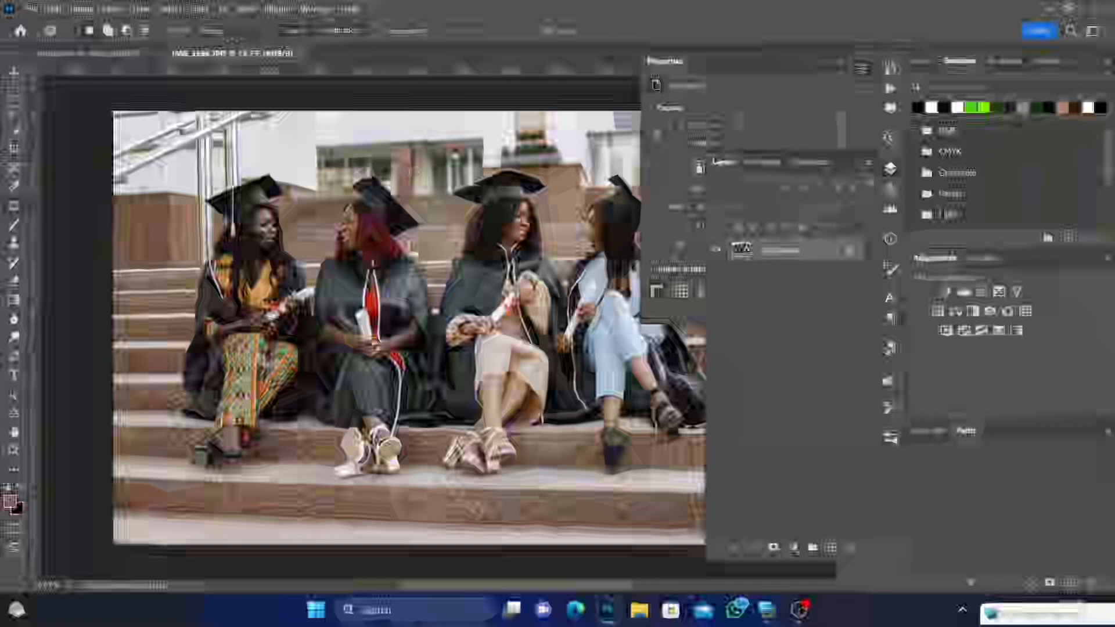
pyautogui.click(825, 61)
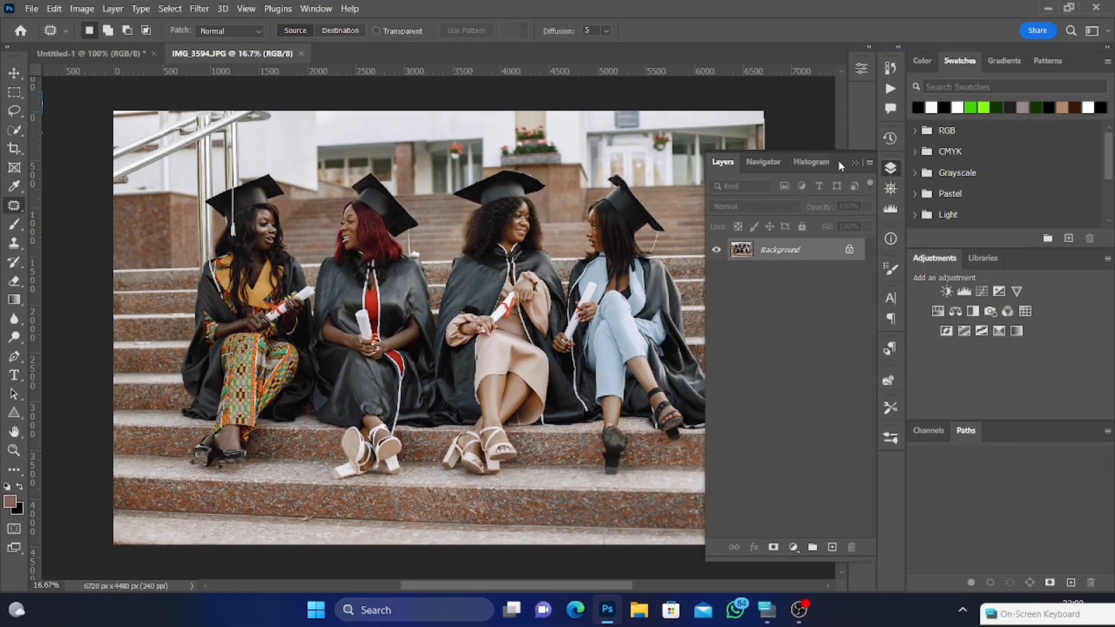
pyautogui.click(854, 163)
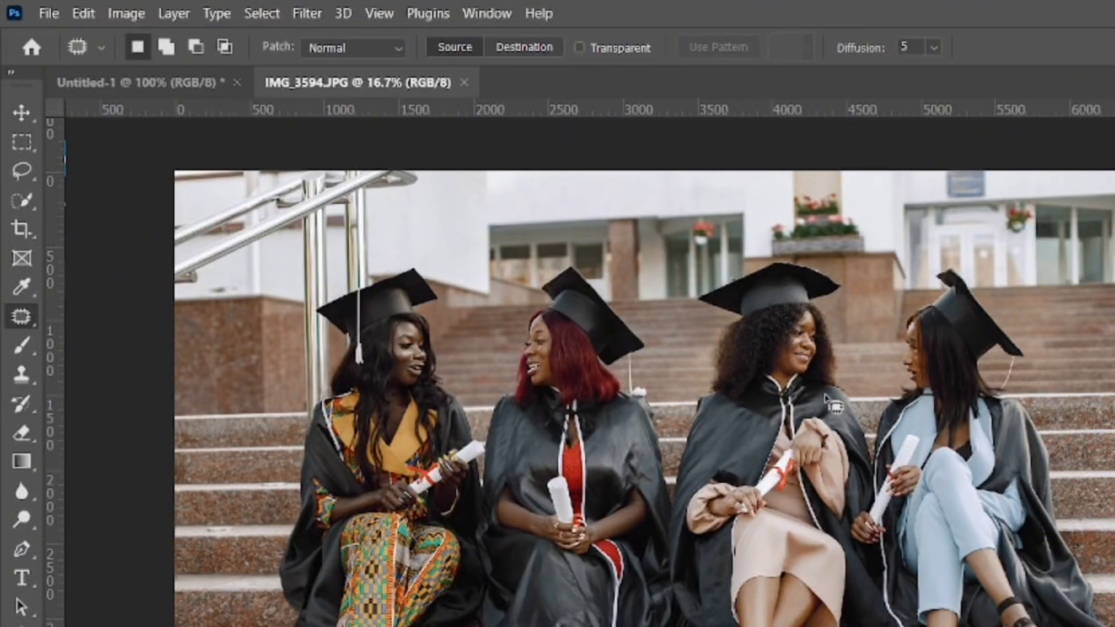
# - Outline the third woman's graduation cap with the Patch tool and patch it from the building wall above the second woman
pyautogui.scroll(1, 694, 303)
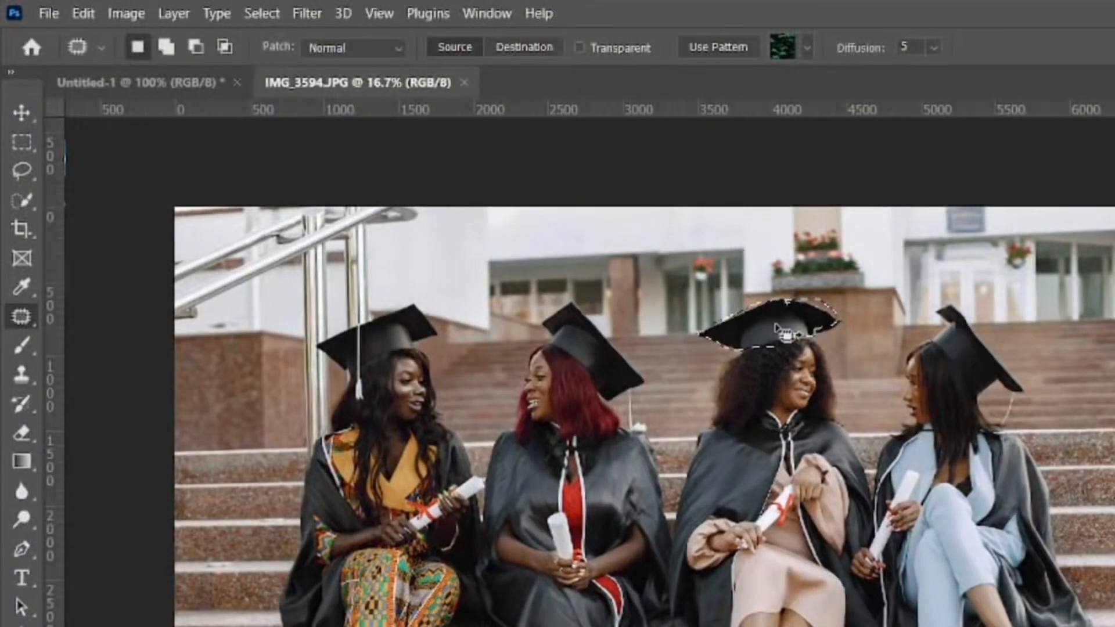
pyautogui.moveTo(726, 337)
pyautogui.mouseDown()
pyautogui.moveTo(714, 308)
pyautogui.moveTo(622, 257)
pyautogui.mouseUp()
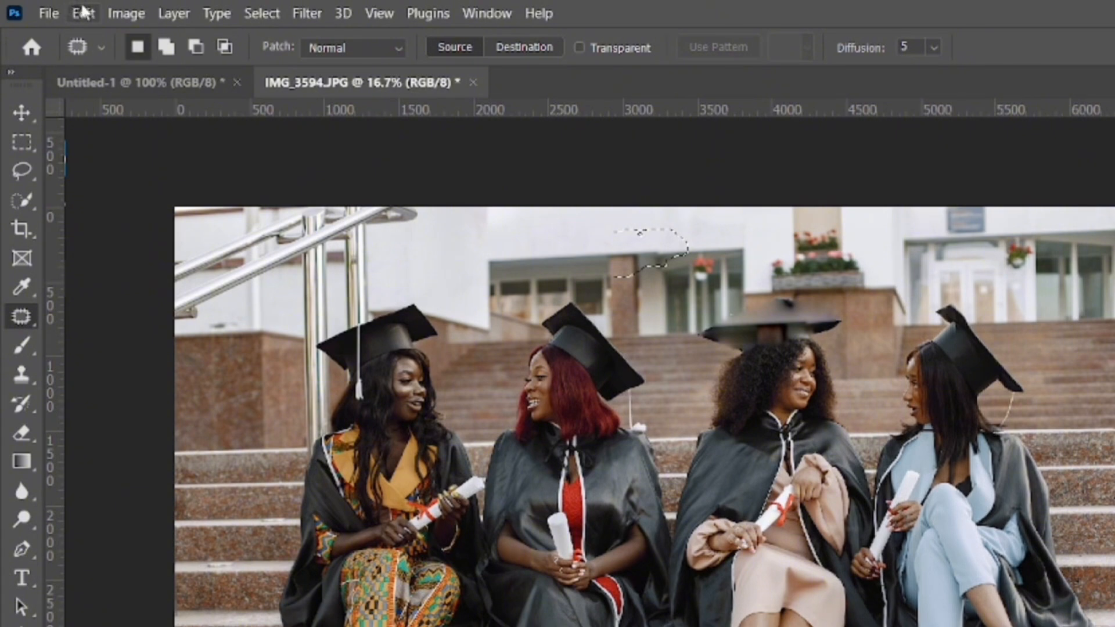
# - Undo the deselection and the patch applied to the third woman's graduation cap
pyautogui.click(84, 12)
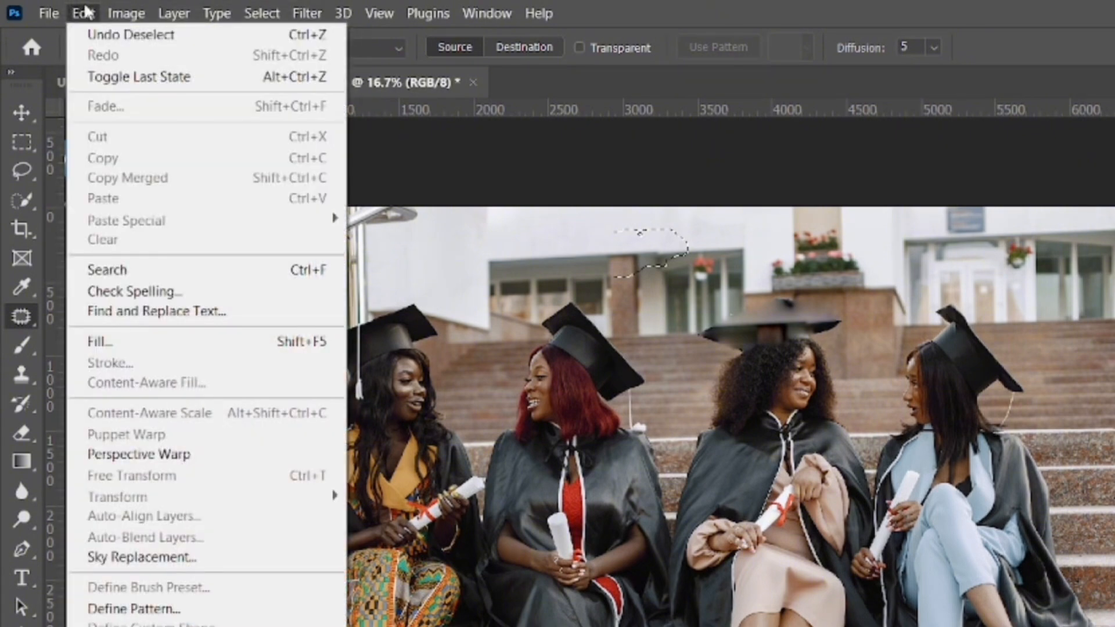
pyautogui.click(90, 36)
pyautogui.click(86, 12)
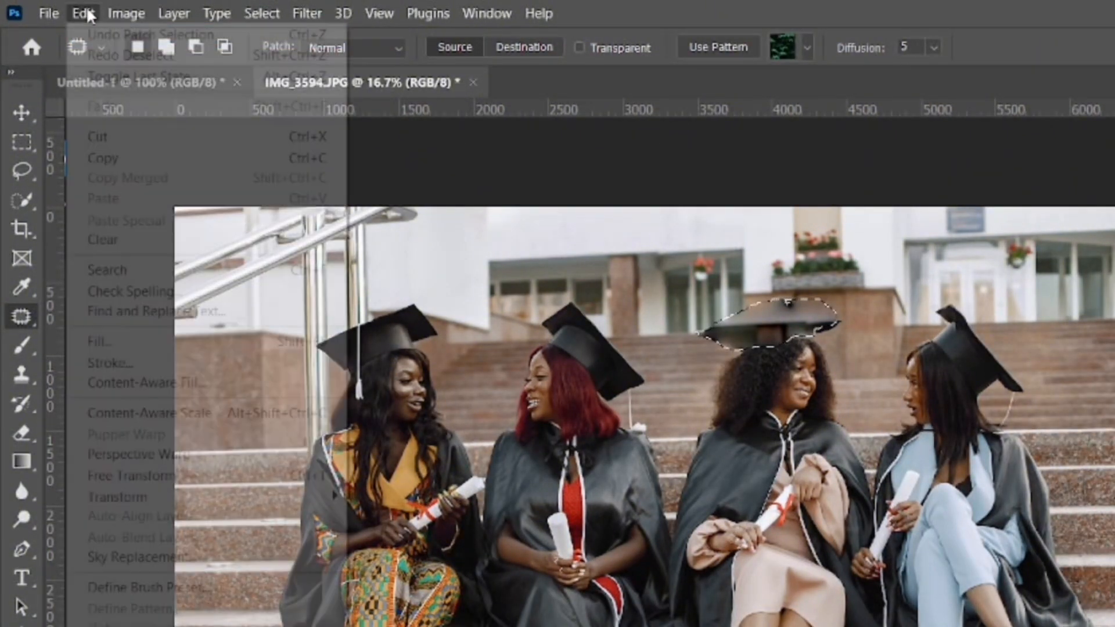
pyautogui.click(87, 35)
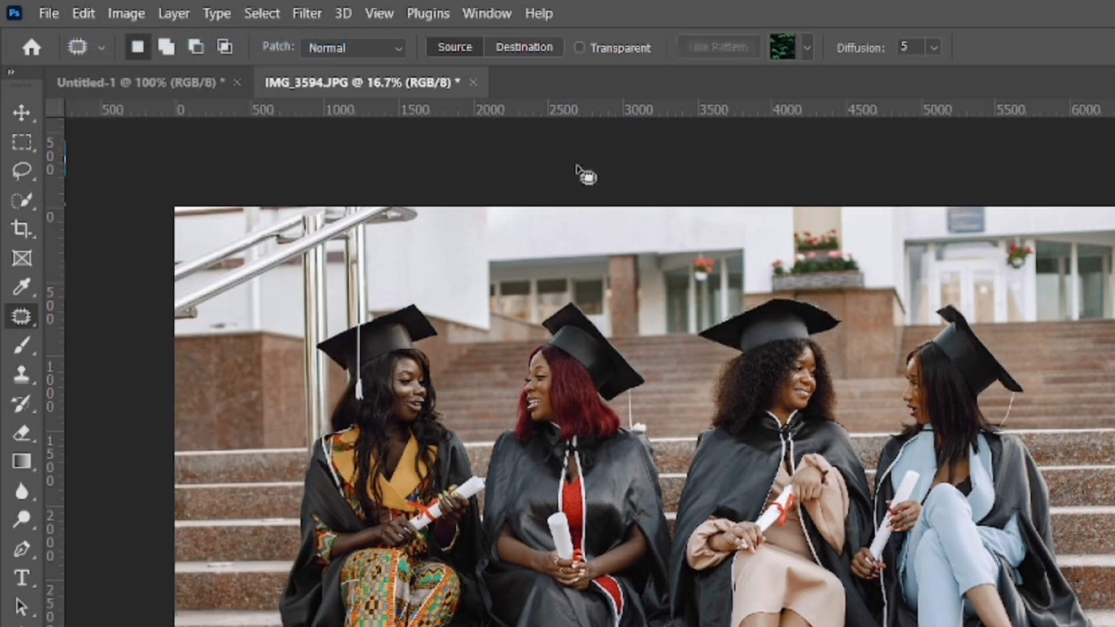